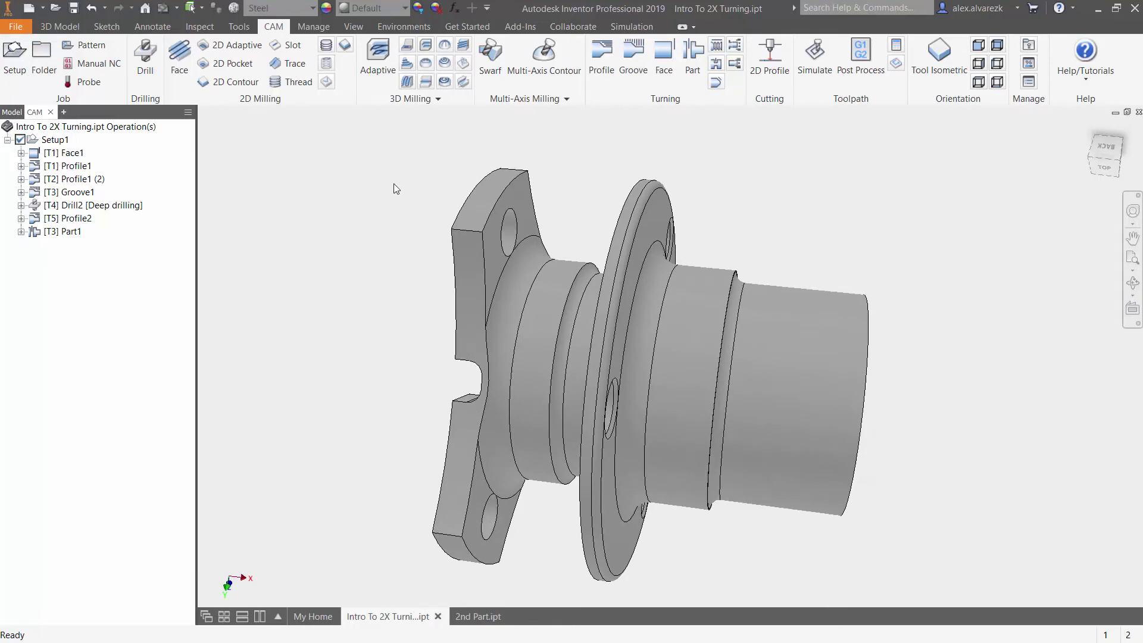
# Preview the seven turning toolpaths, Face1 through Part1, and rotate the part to inspect them.
pyautogui.click(80, 154)
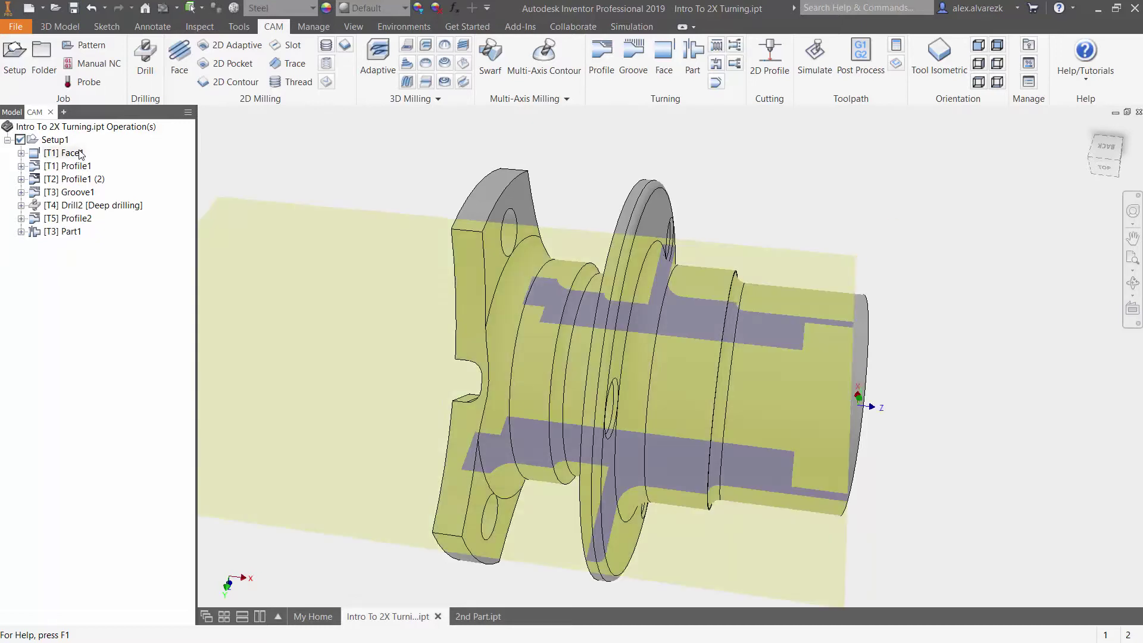
pyautogui.click(88, 167)
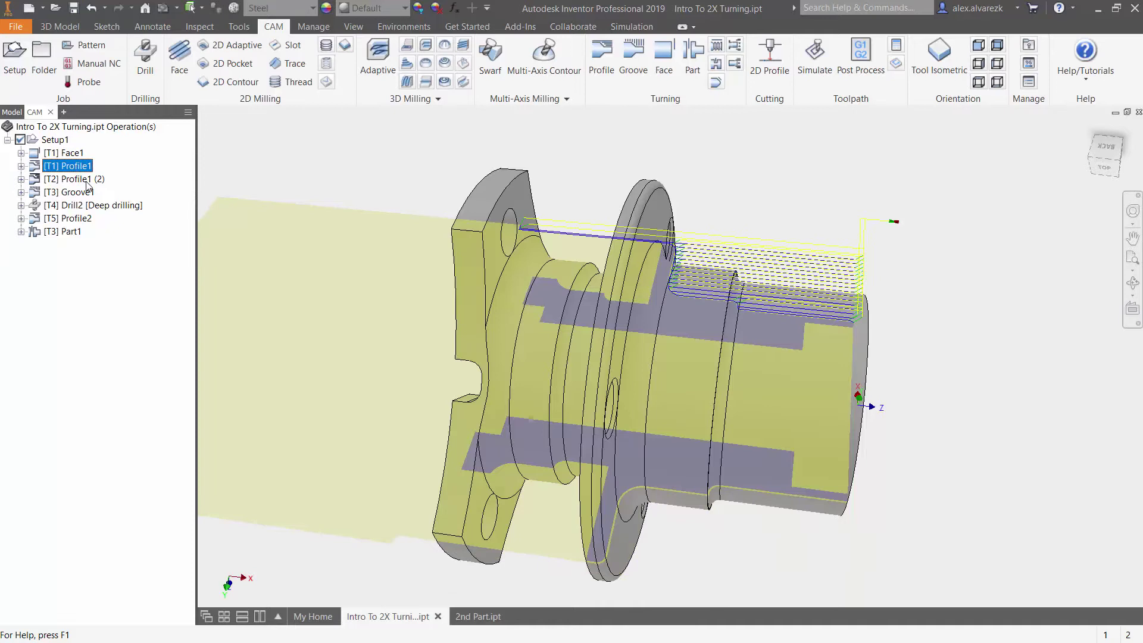
pyautogui.click(88, 180)
pyautogui.click(88, 192)
pyautogui.click(89, 205)
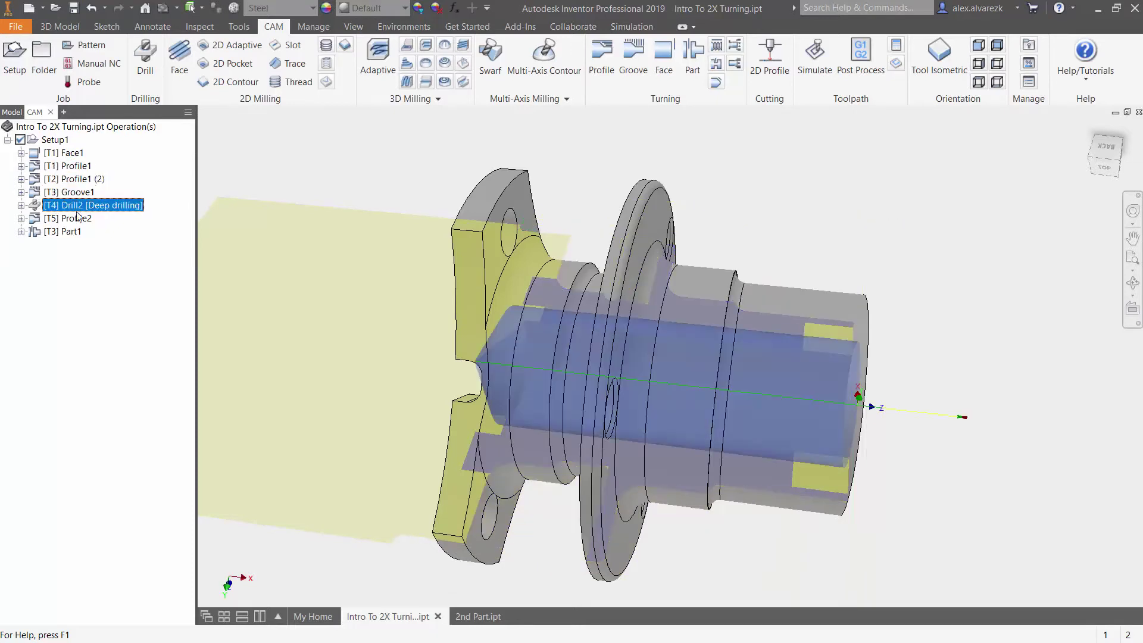
pyautogui.click(71, 219)
pyautogui.click(76, 232)
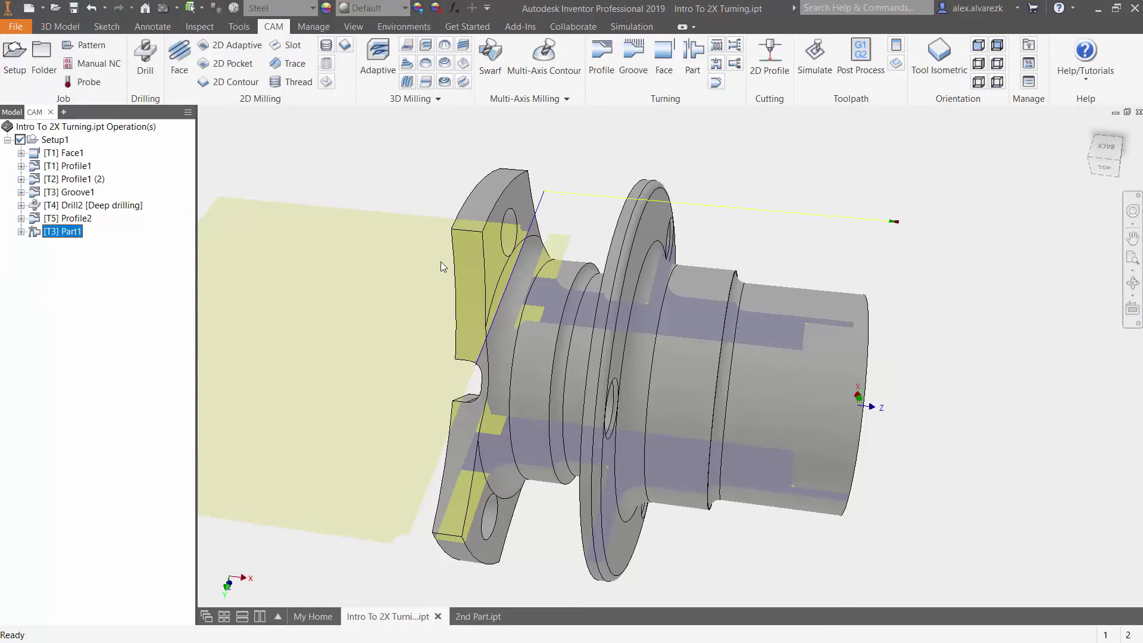
pyautogui.press('F4')
pyautogui.moveTo(441, 262); pyautogui.dragTo(459, 299)
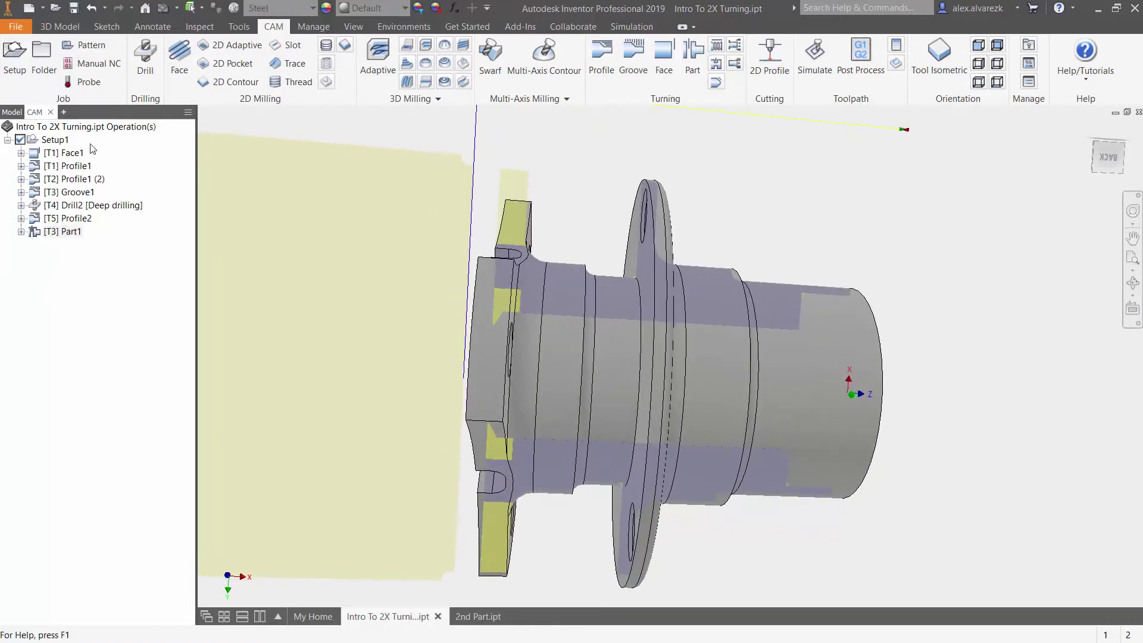
# Store operations Face1 through Part1 as a CAM template named 'Turning Temp'.
pyautogui.click(64, 153)
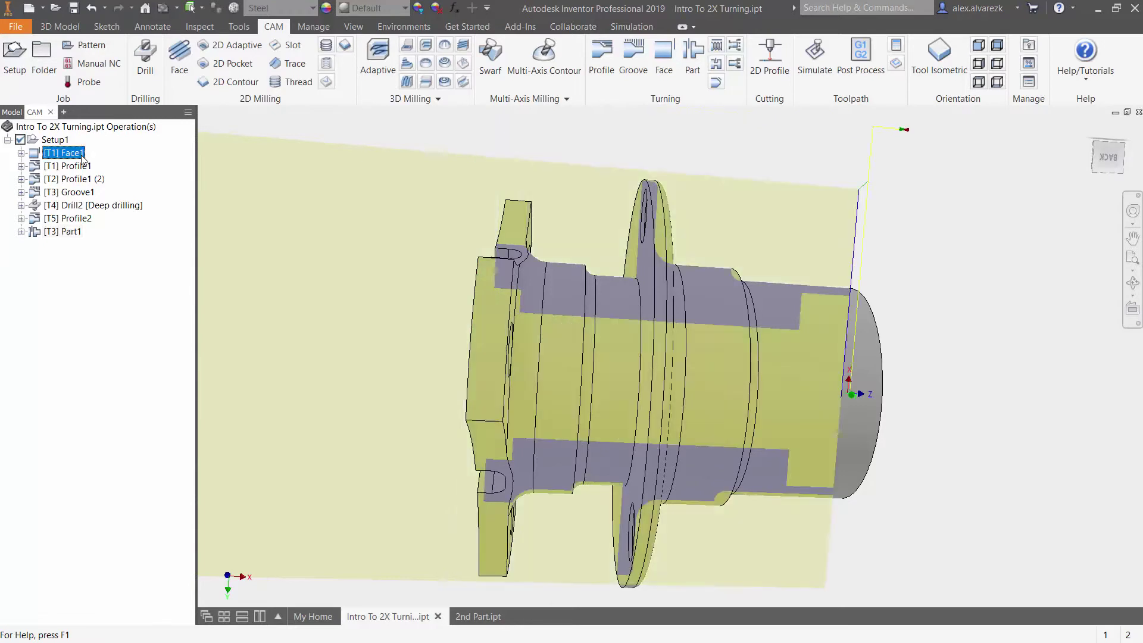
pyautogui.keyDown('shift'); pyautogui.click(69, 232); pyautogui.keyUp('shift')
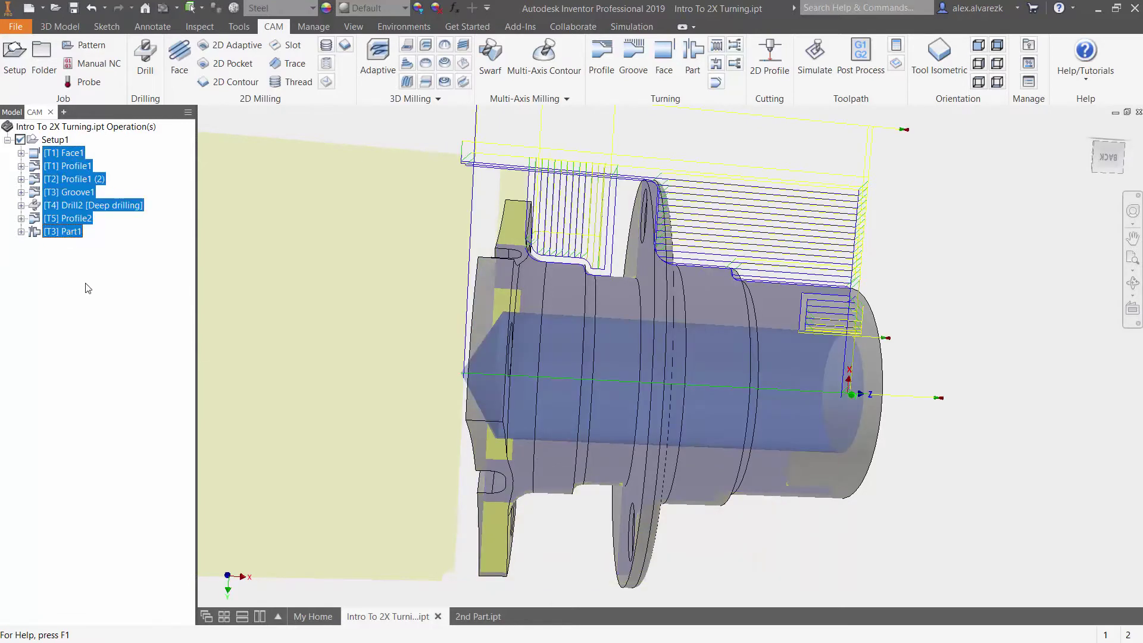
pyautogui.rightClick(70, 234)
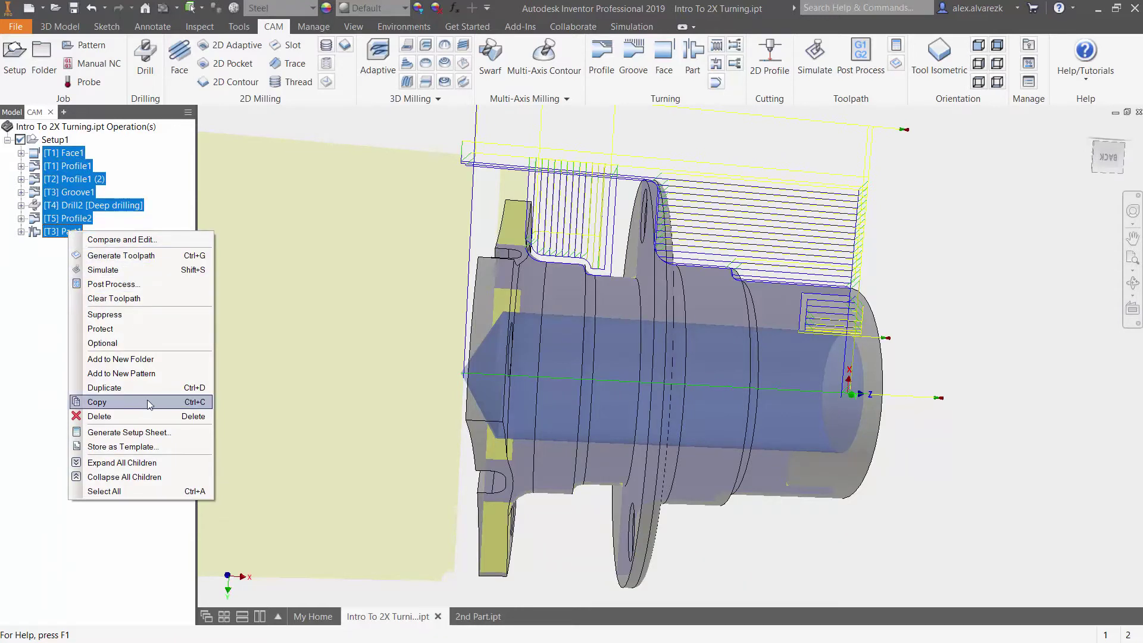
pyautogui.click(143, 446)
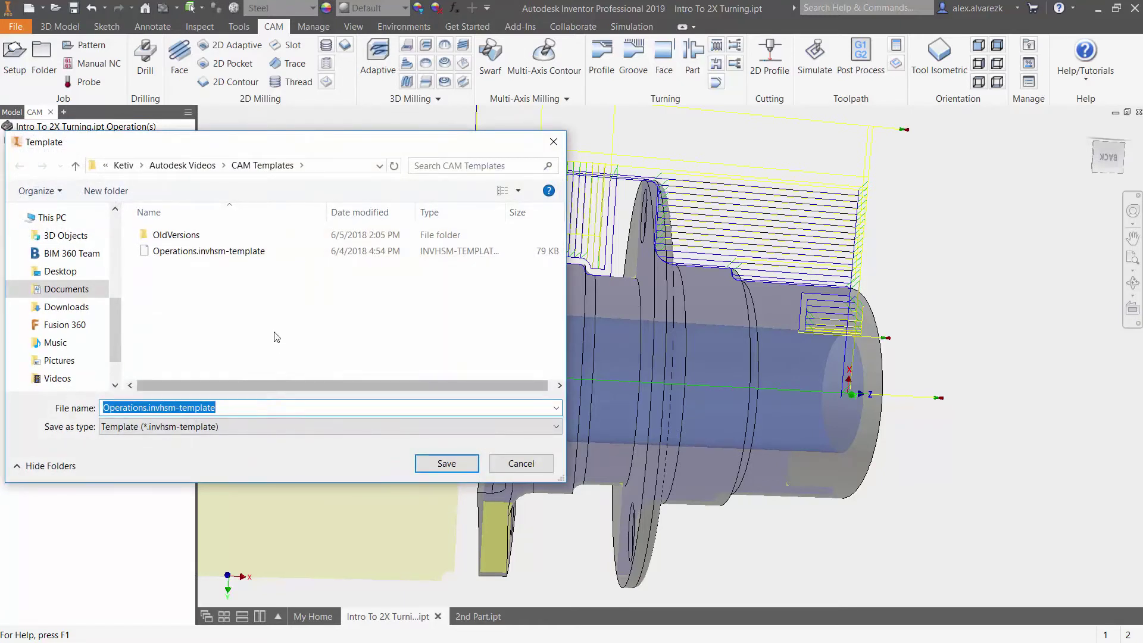
pyautogui.write('Turning Temp')
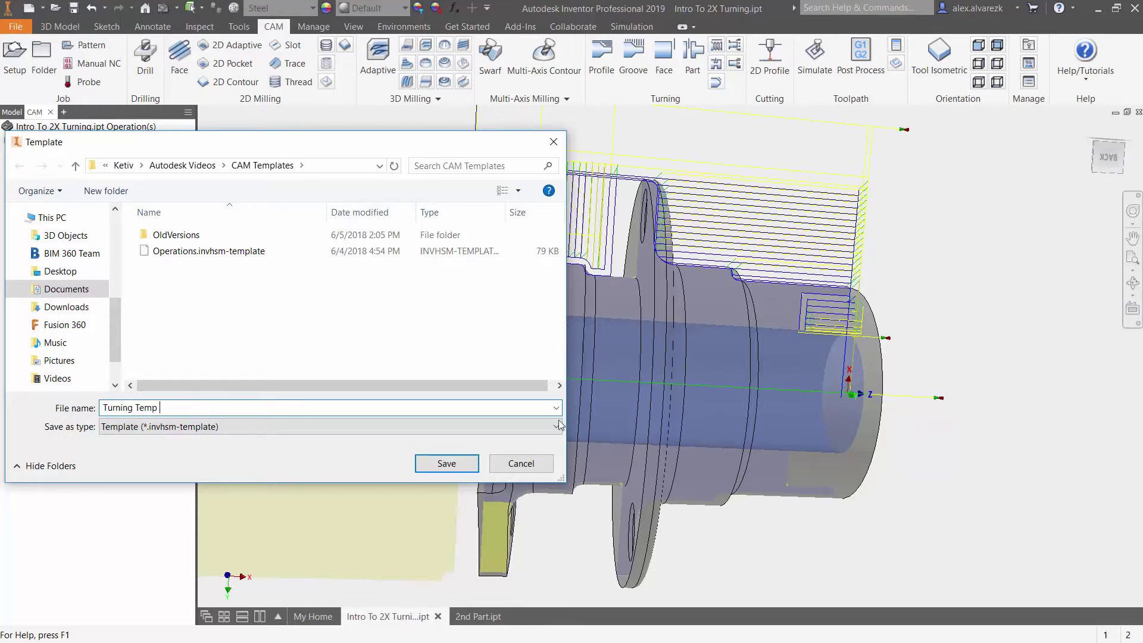
pyautogui.click(455, 467)
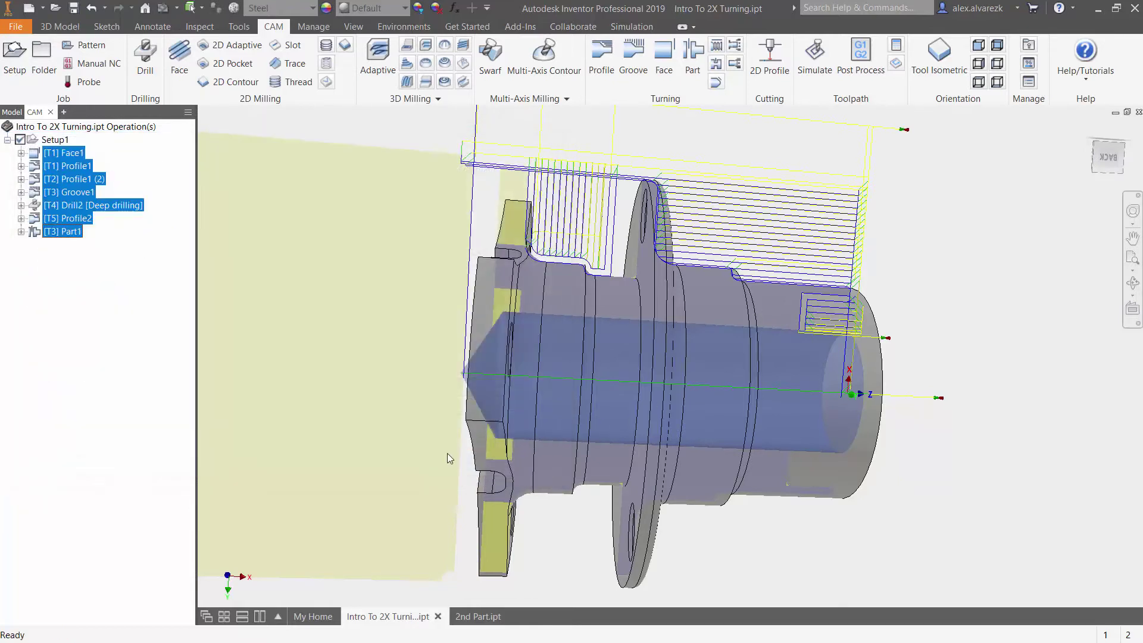
# Switch to the 2nd Part document and inspect its Setup1 stock cylinder.
pyautogui.click(144, 301)
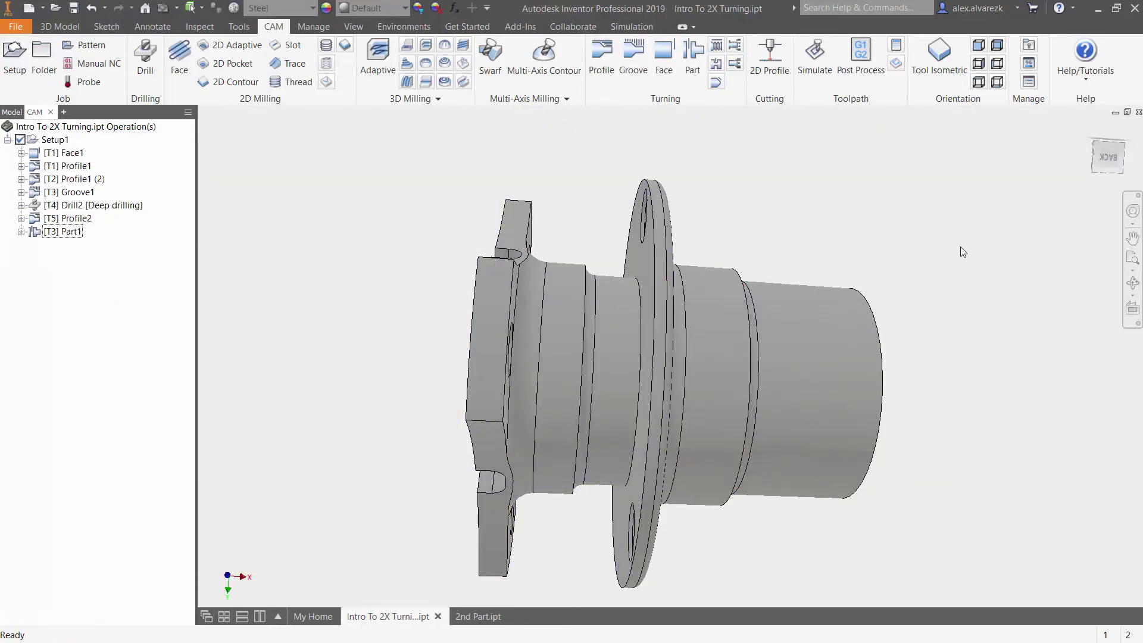
pyautogui.keyDown('shift'); pyautogui.moveTo(963, 252); pyautogui.dragTo(936, 260, button='middle'); pyautogui.keyUp('shift')
pyautogui.click(485, 618)
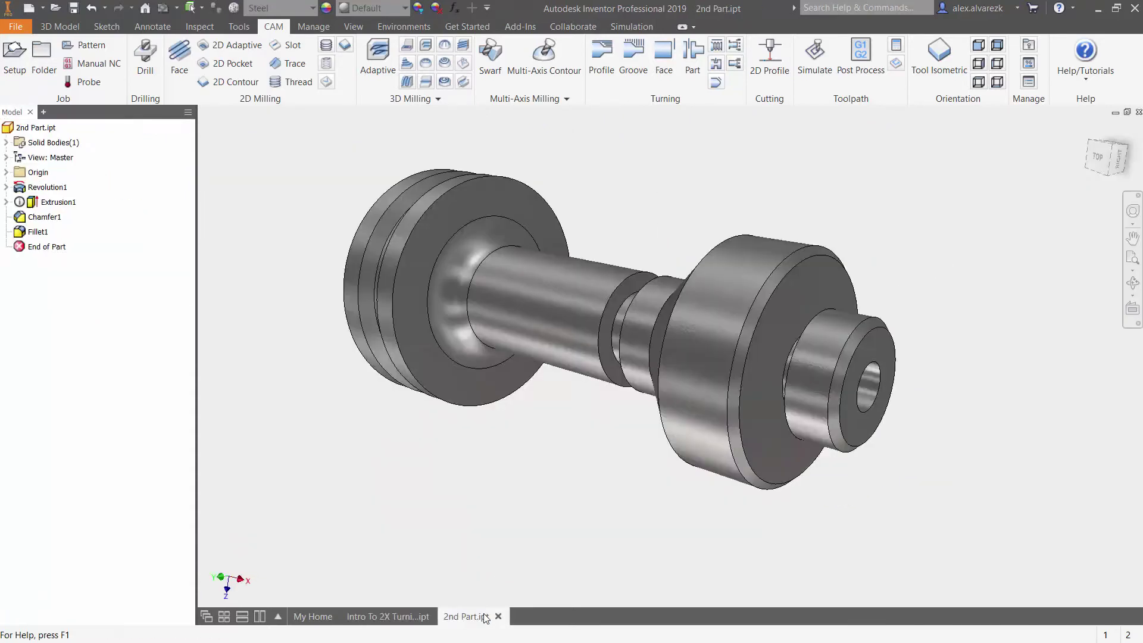
pyautogui.click(64, 144)
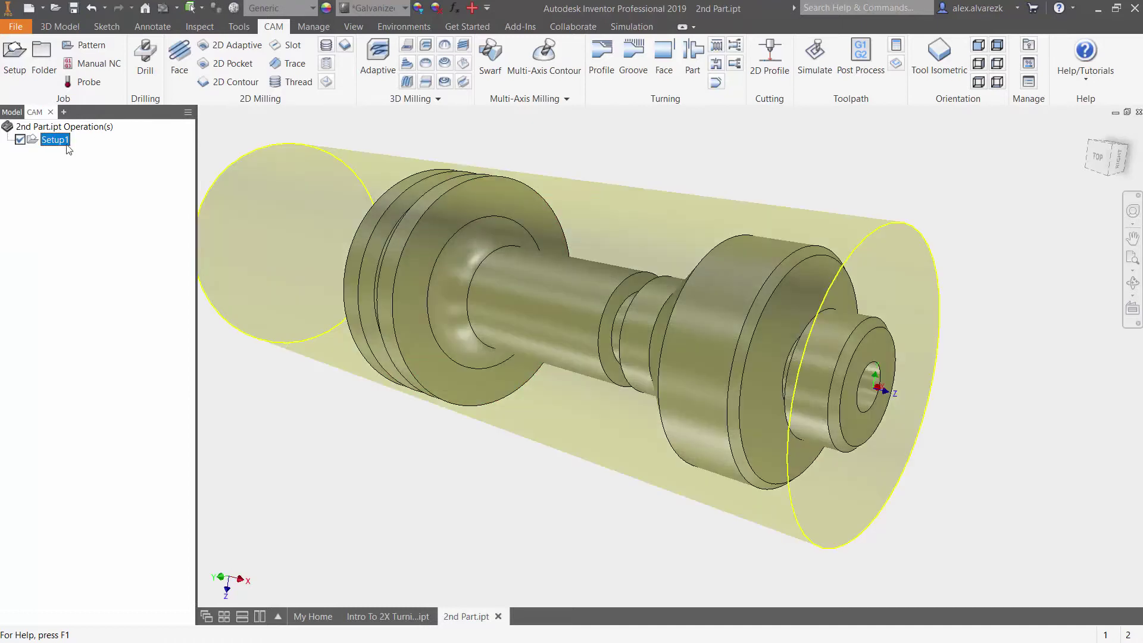
pyautogui.click(430, 488)
pyautogui.keyDown('shift'); pyautogui.moveTo(434, 484); pyautogui.dragTo(436, 490, button='middle'); pyautogui.keyUp('shift')
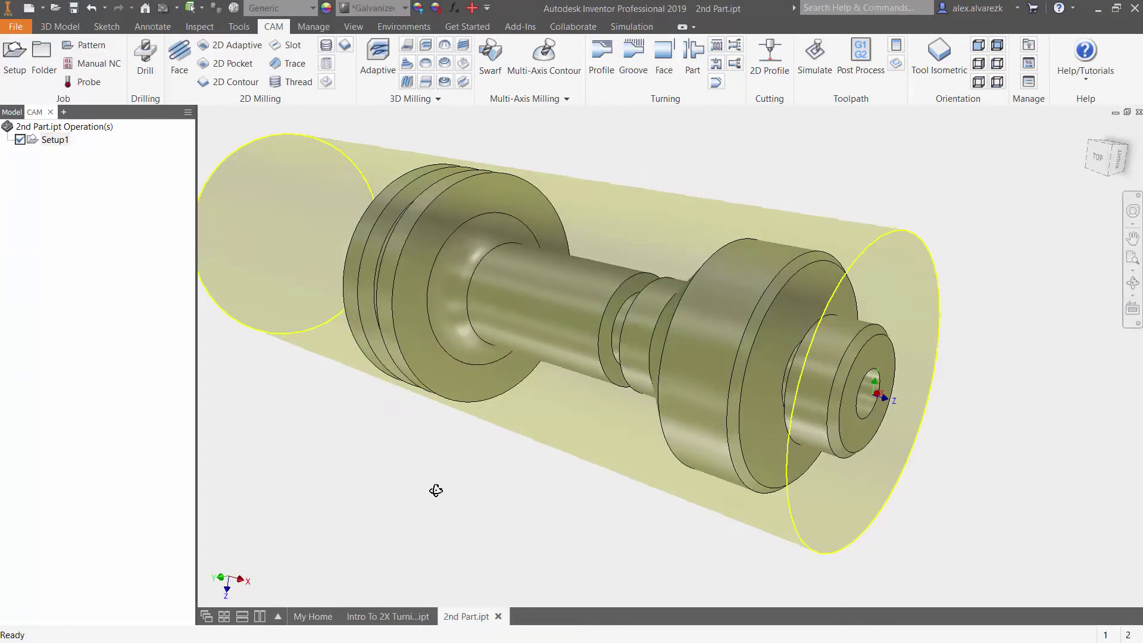
pyautogui.scroll(4, 418, 469)
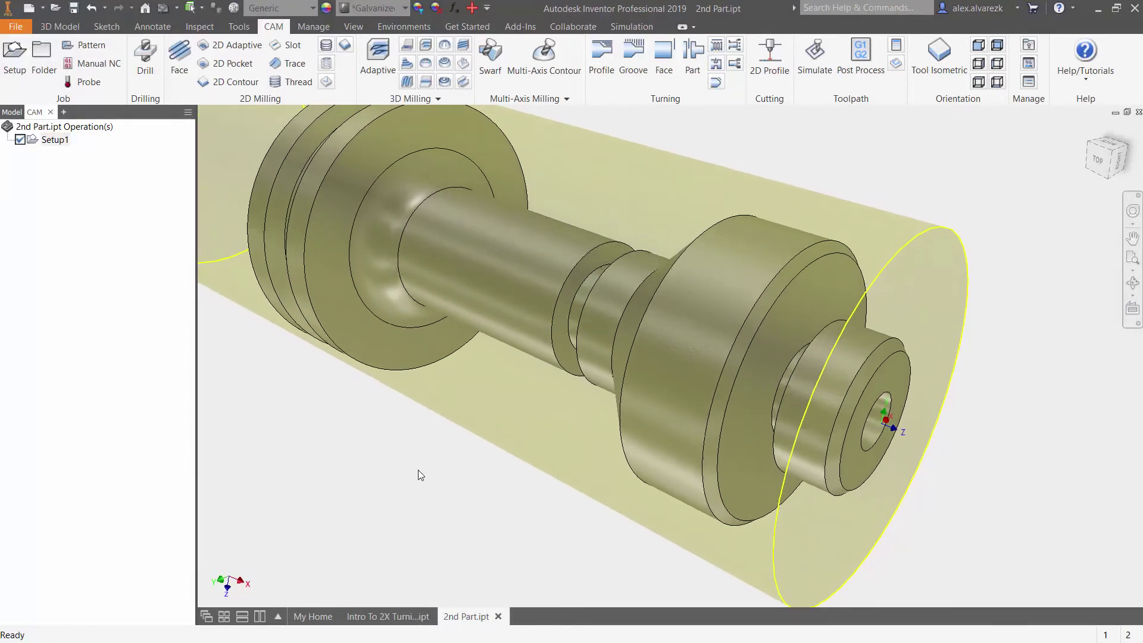
pyautogui.scroll(-4, 418, 469)
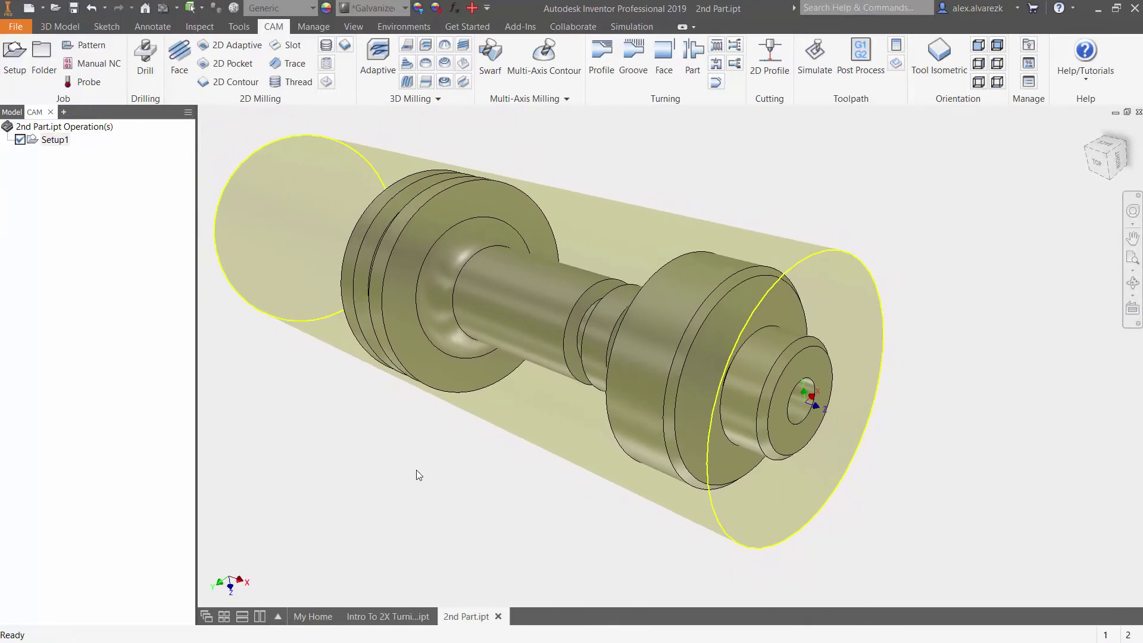
# Create all Turning Temp template operations under the 2nd Part's Setup1.
pyautogui.rightClick(57, 145)
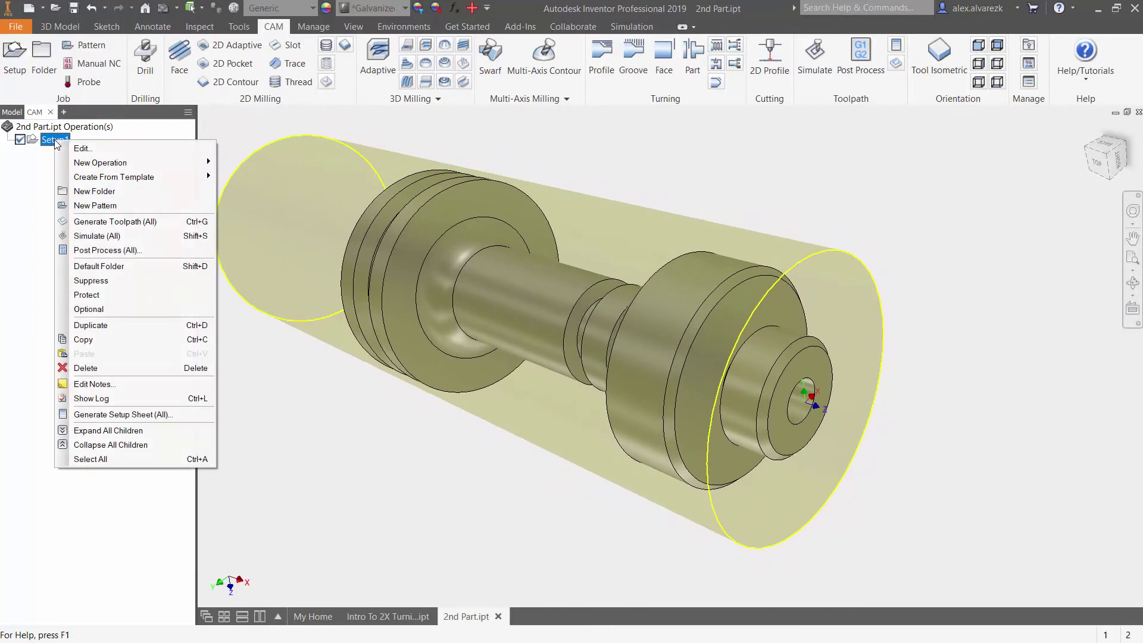
pyautogui.moveTo(202, 177)
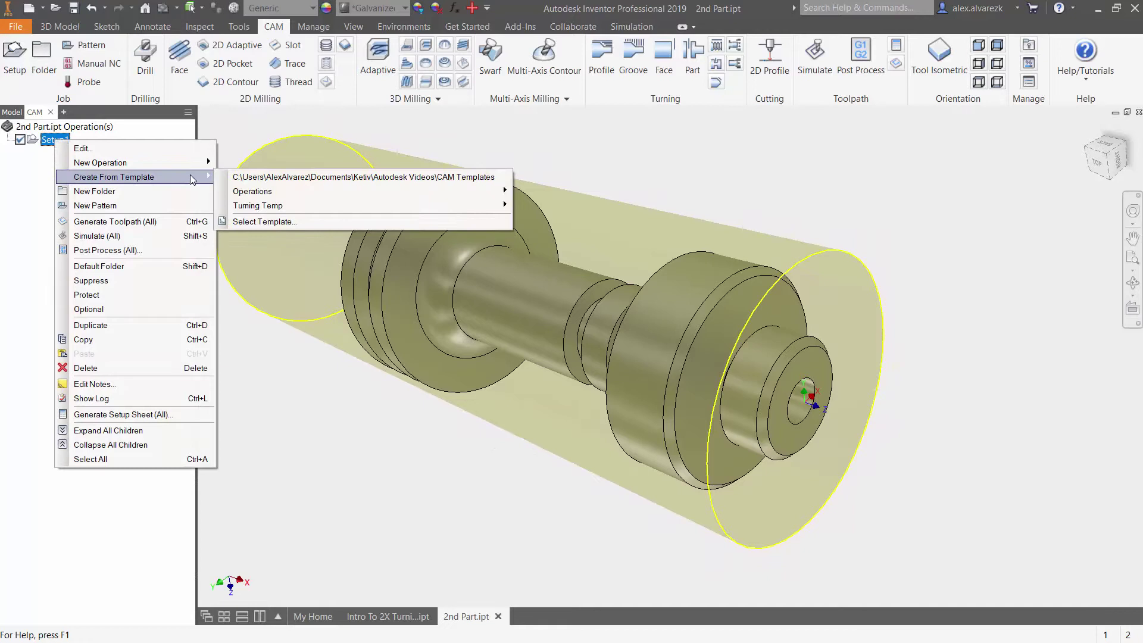
pyautogui.moveTo(281, 207)
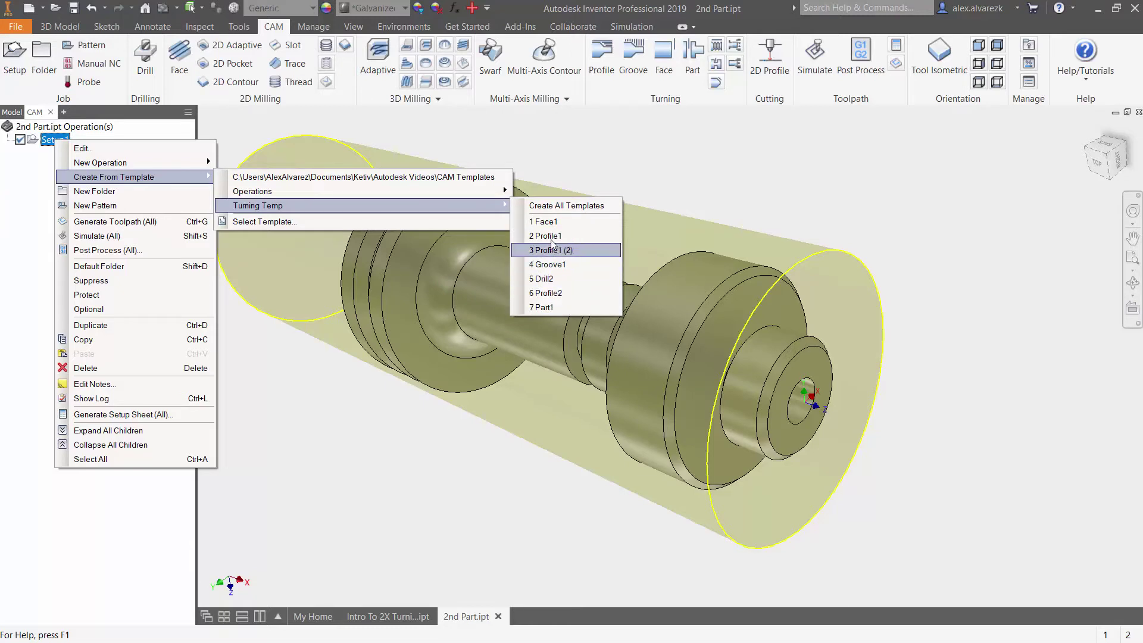
pyautogui.click(555, 206)
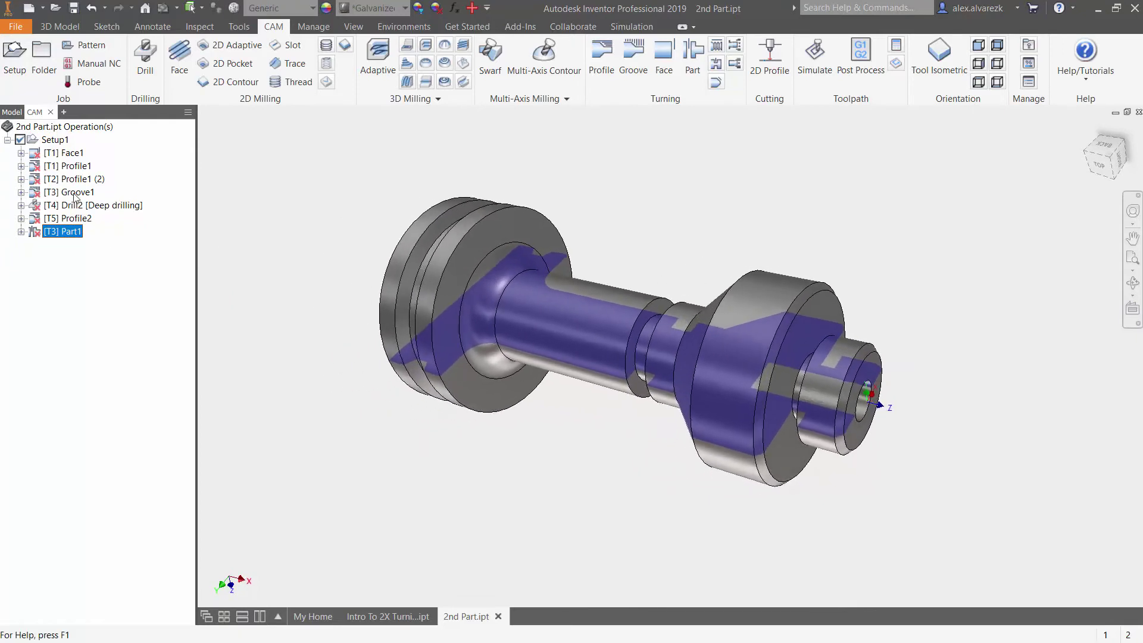
pyautogui.click(56, 139)
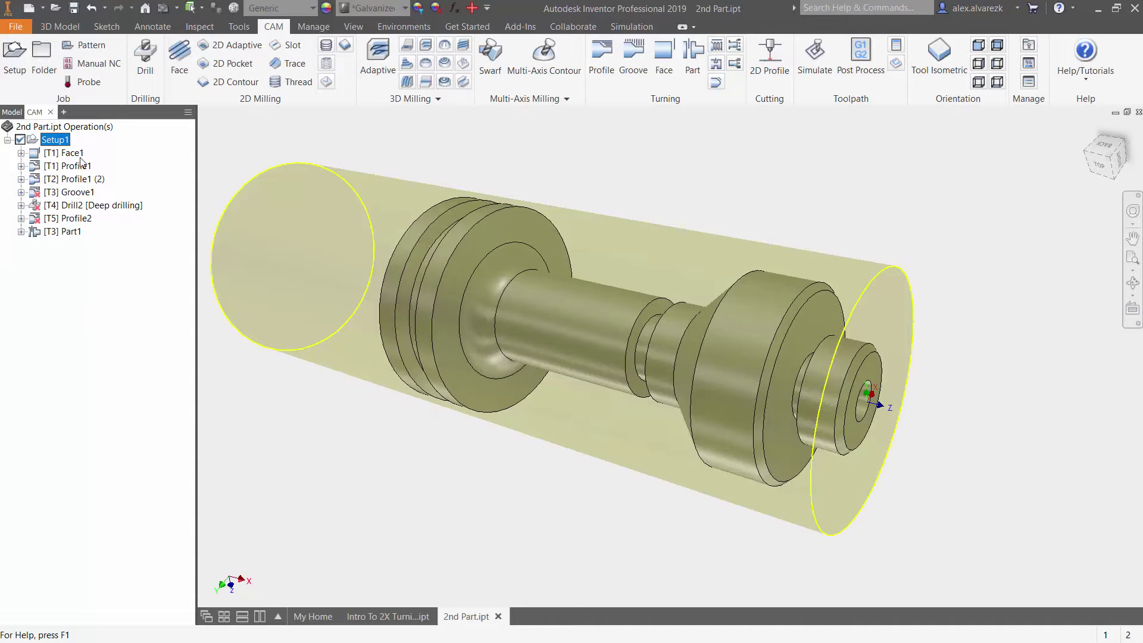
pyautogui.click(76, 155)
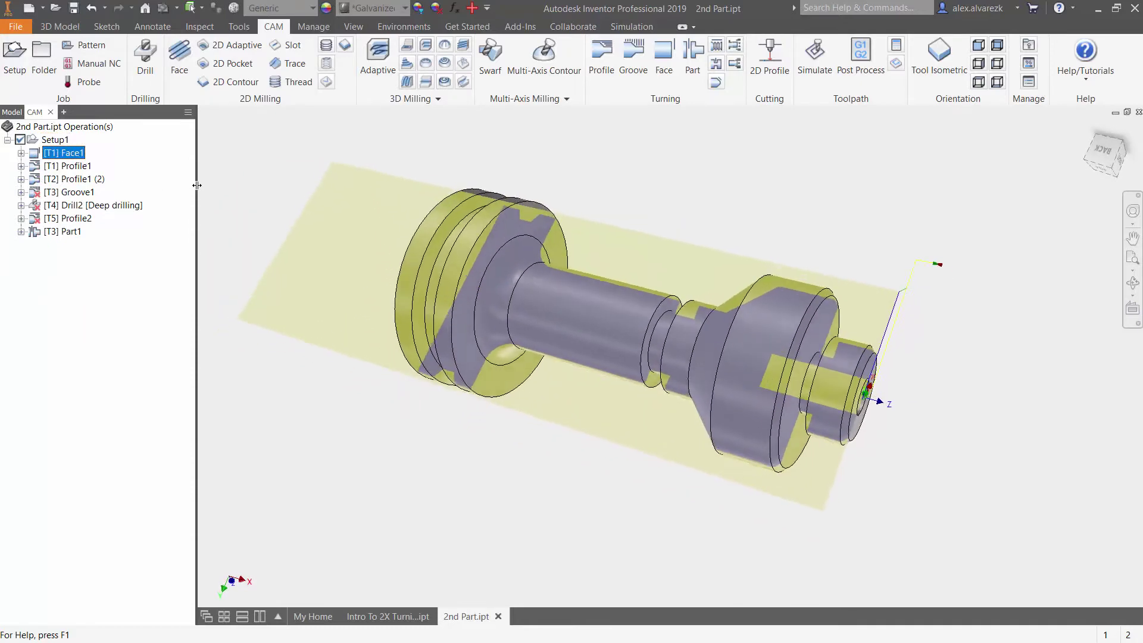
pyautogui.click(77, 167)
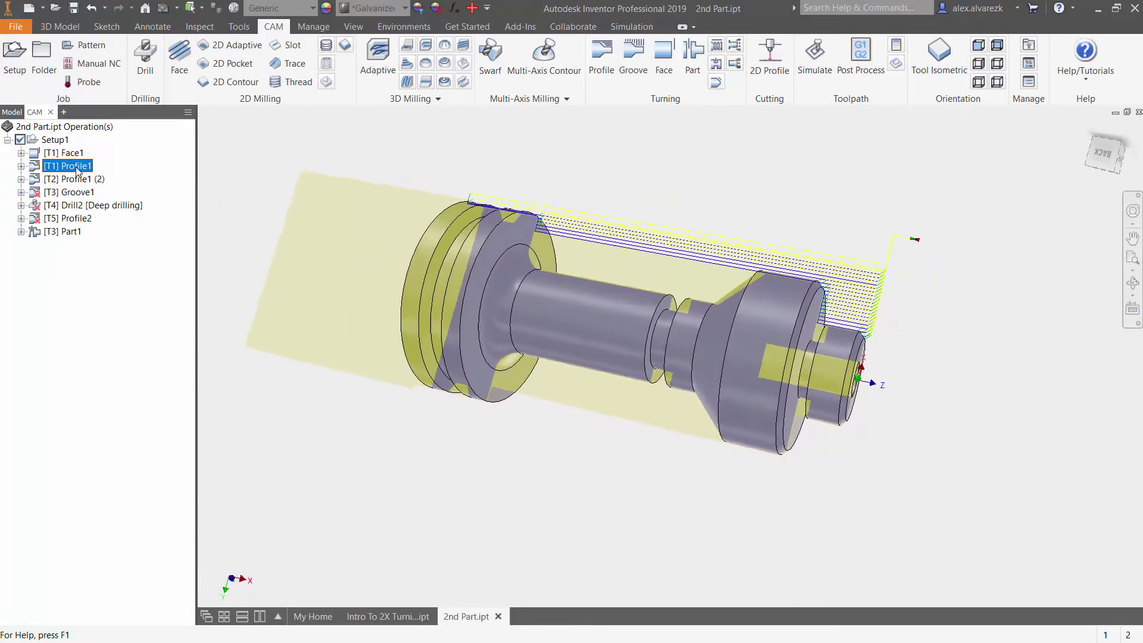
pyautogui.click(81, 180)
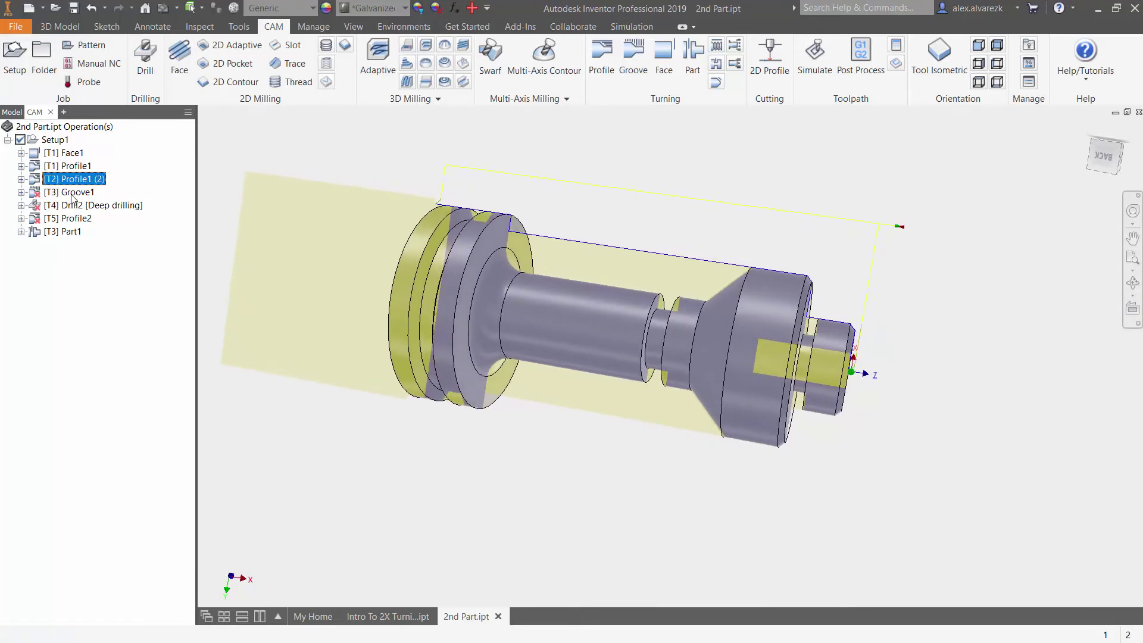
pyautogui.click(72, 194)
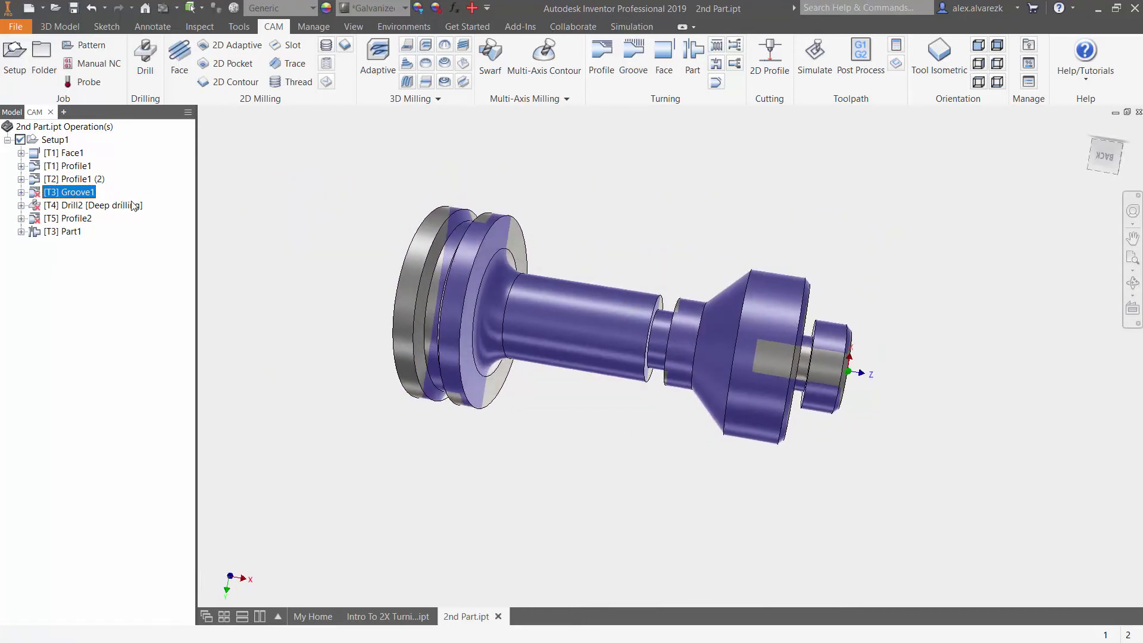
pyautogui.click(95, 206)
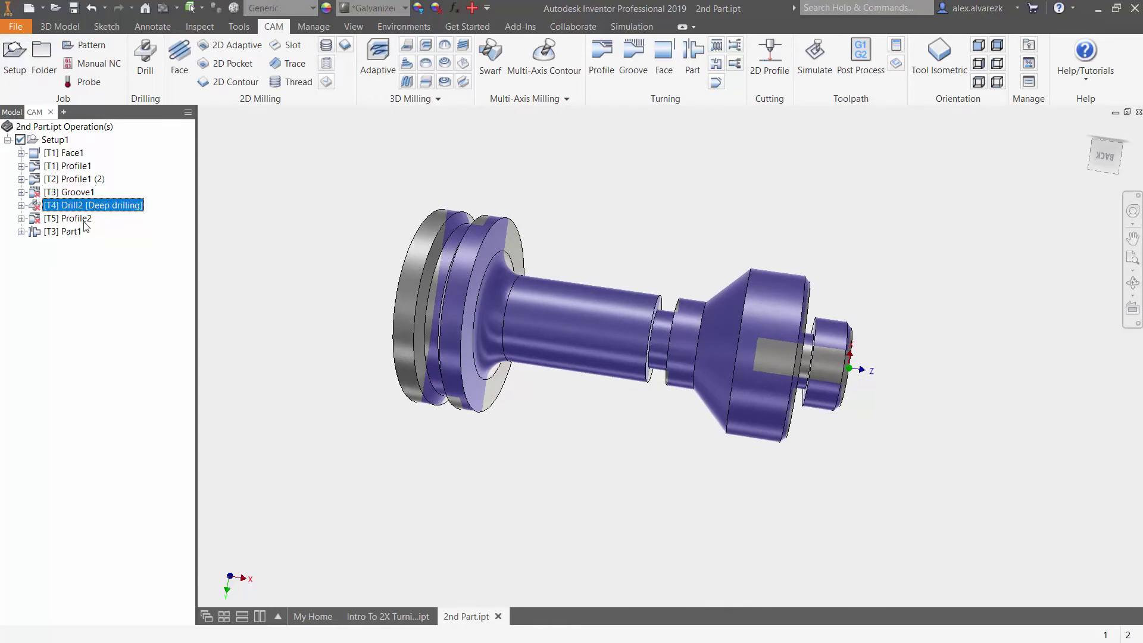
pyautogui.click(83, 219)
pyautogui.click(70, 231)
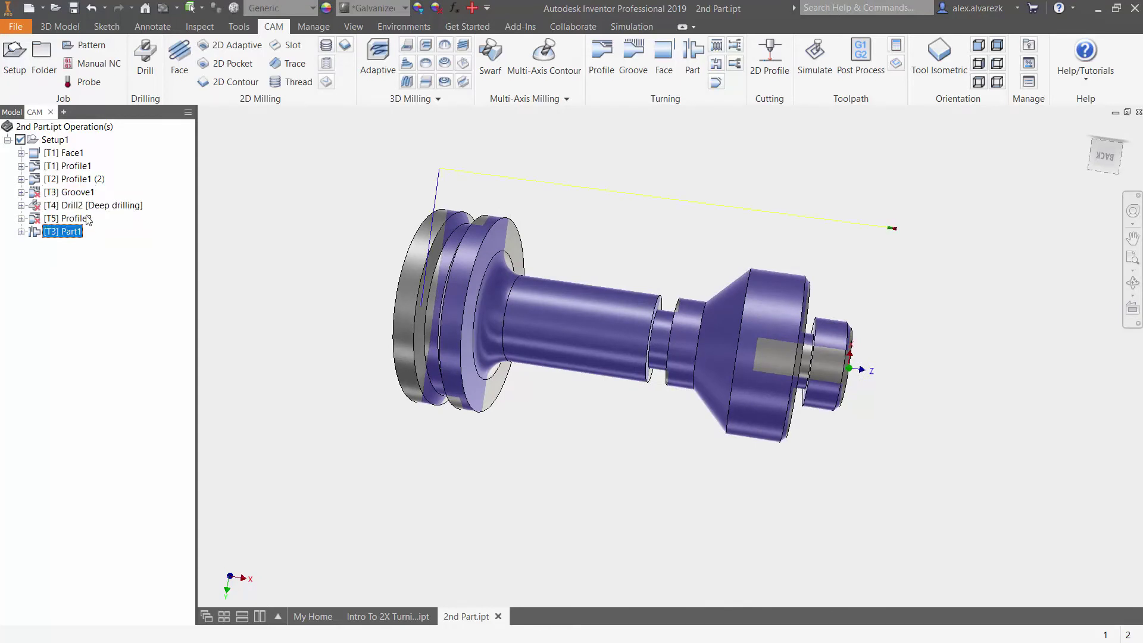
pyautogui.click(125, 206)
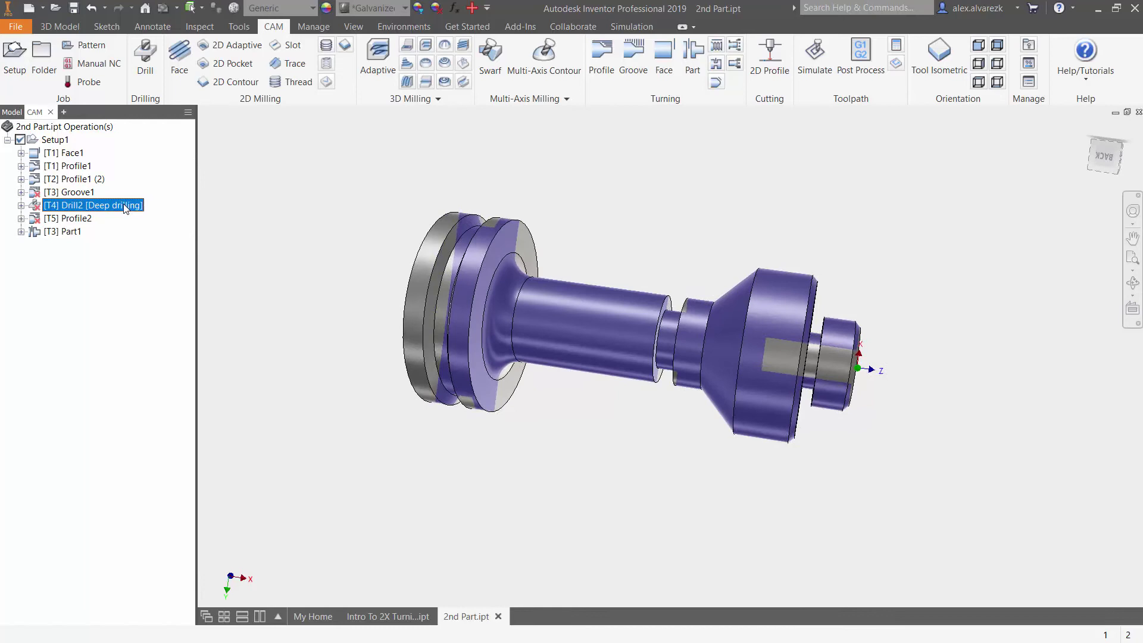
# Switch Drill2 to the #6 Ø3/8" drill and target the centre hole face.
pyautogui.rightClick(126, 206)
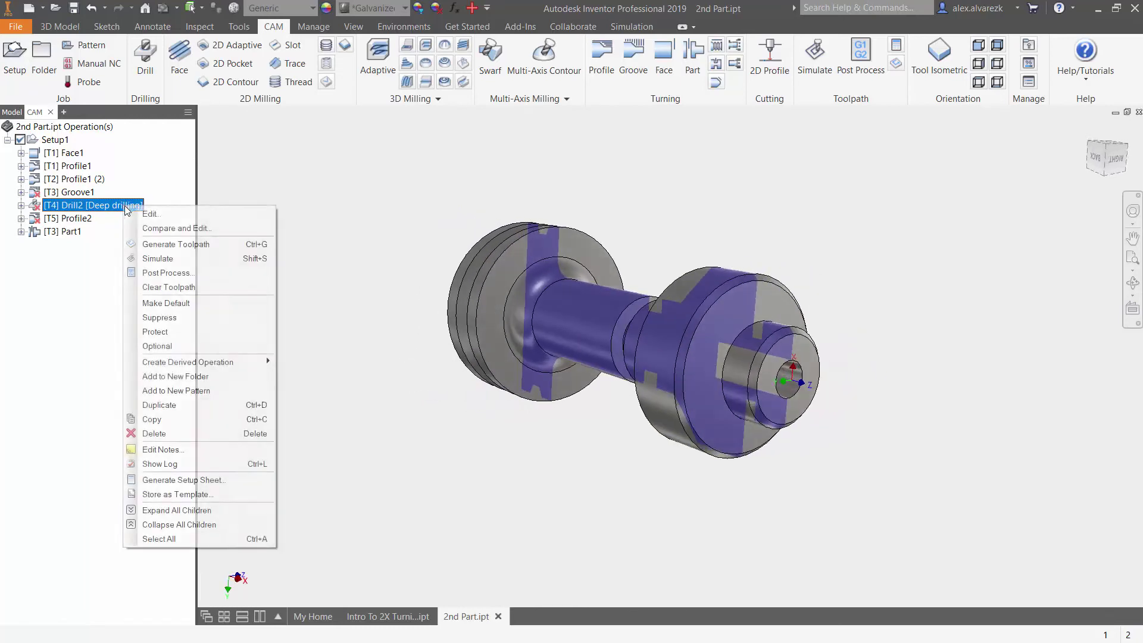
pyautogui.click(149, 212)
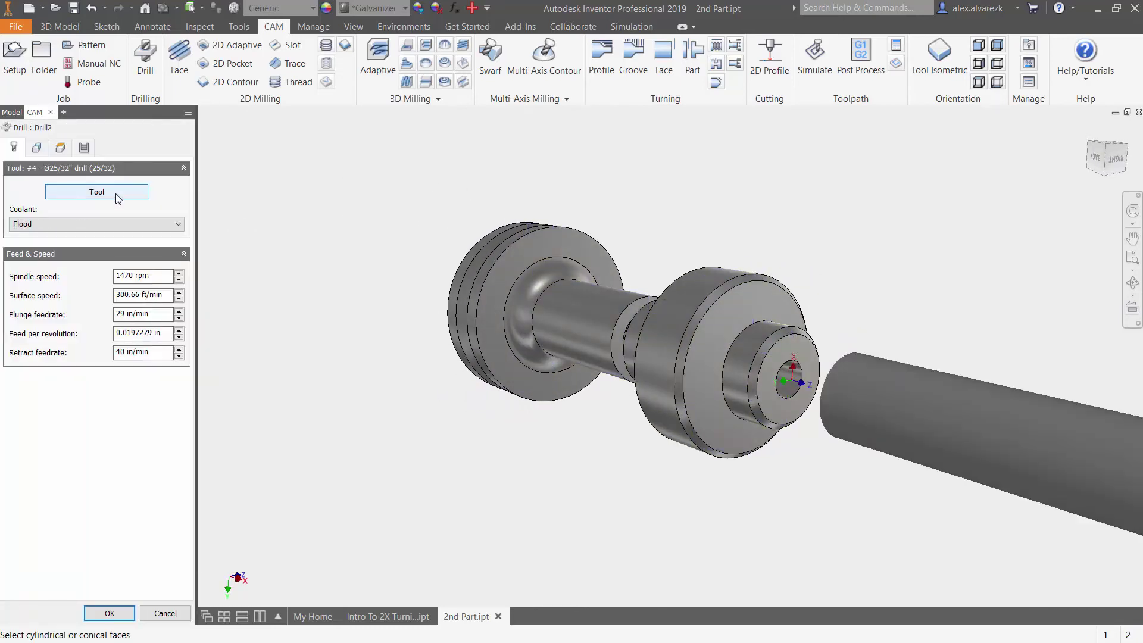
pyautogui.click(113, 193)
pyautogui.click(486, 394)
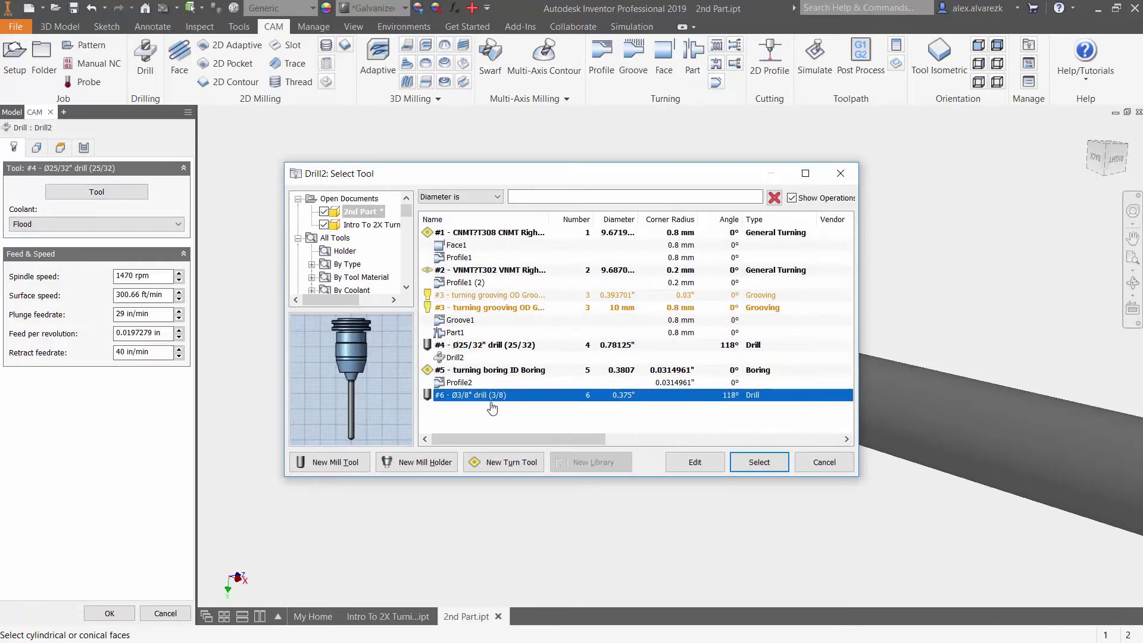
pyautogui.click(772, 469)
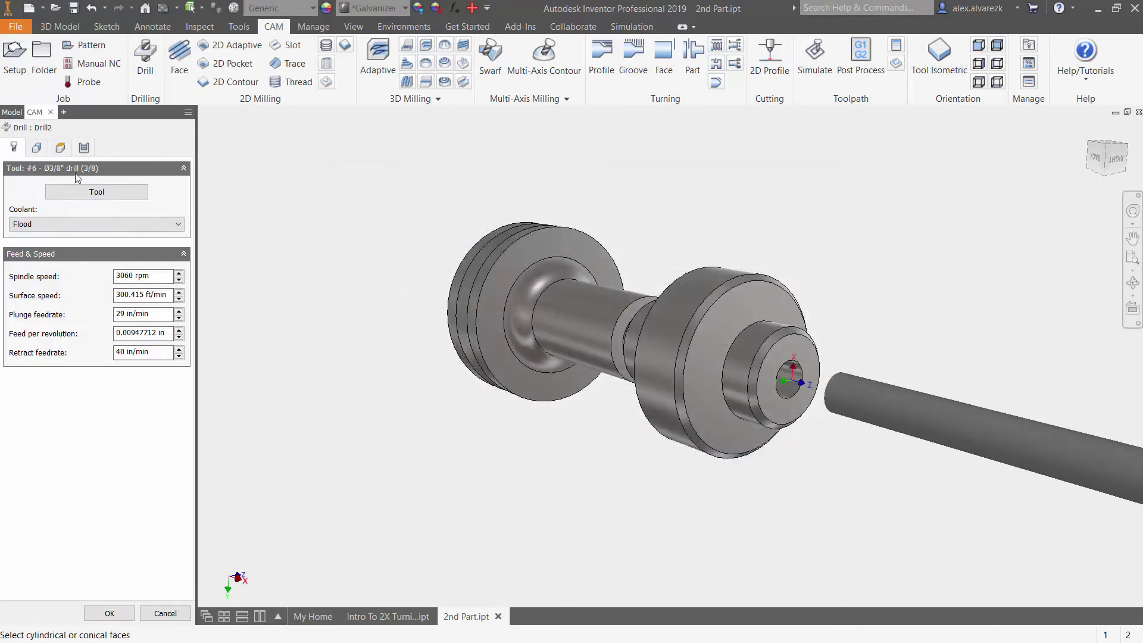
pyautogui.click(36, 148)
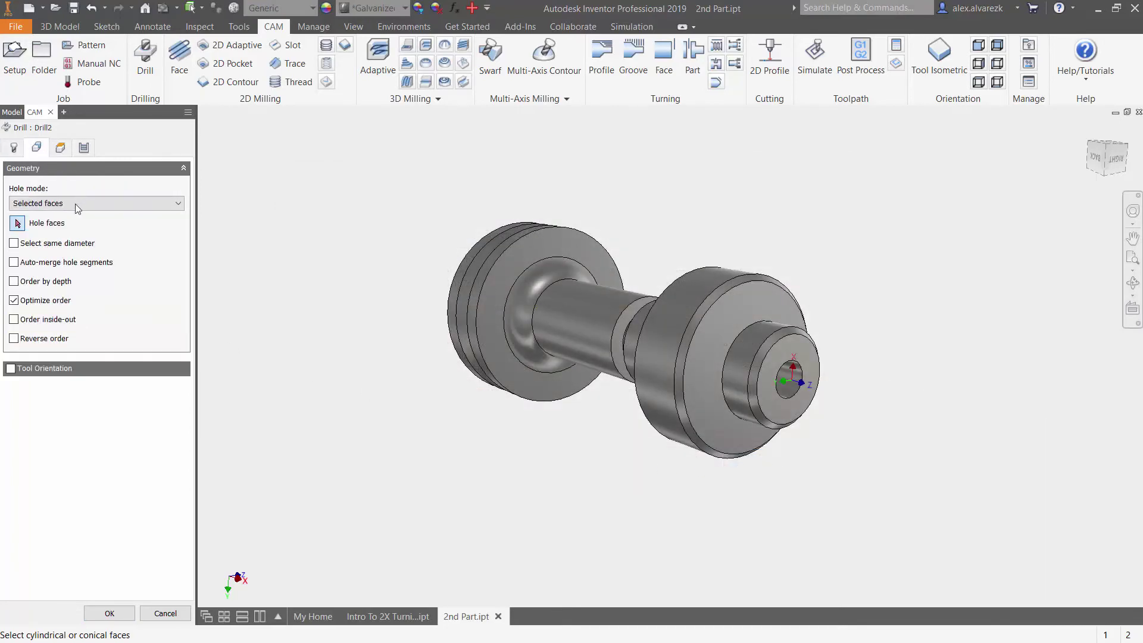
pyautogui.click(777, 375)
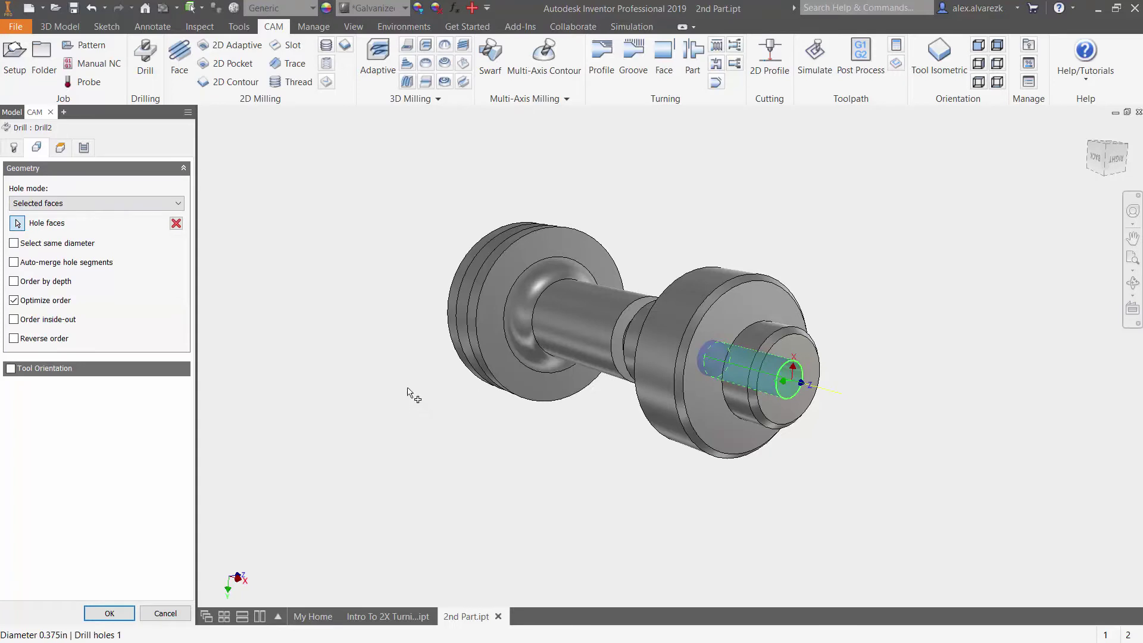
# Keep Drill tip through bottom on with 0 break-through depth, then save Drill2.
pyautogui.click(60, 150)
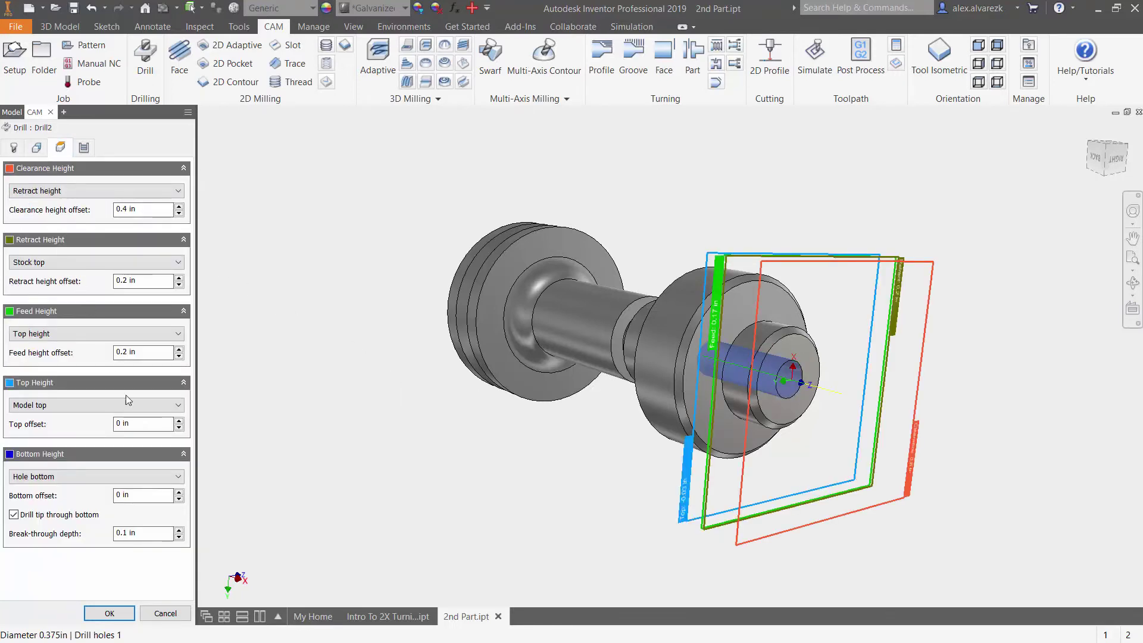
pyautogui.keyDown('shift'); pyautogui.moveTo(387, 426); pyautogui.dragTo(381, 434, button='middle'); pyautogui.keyUp('shift')
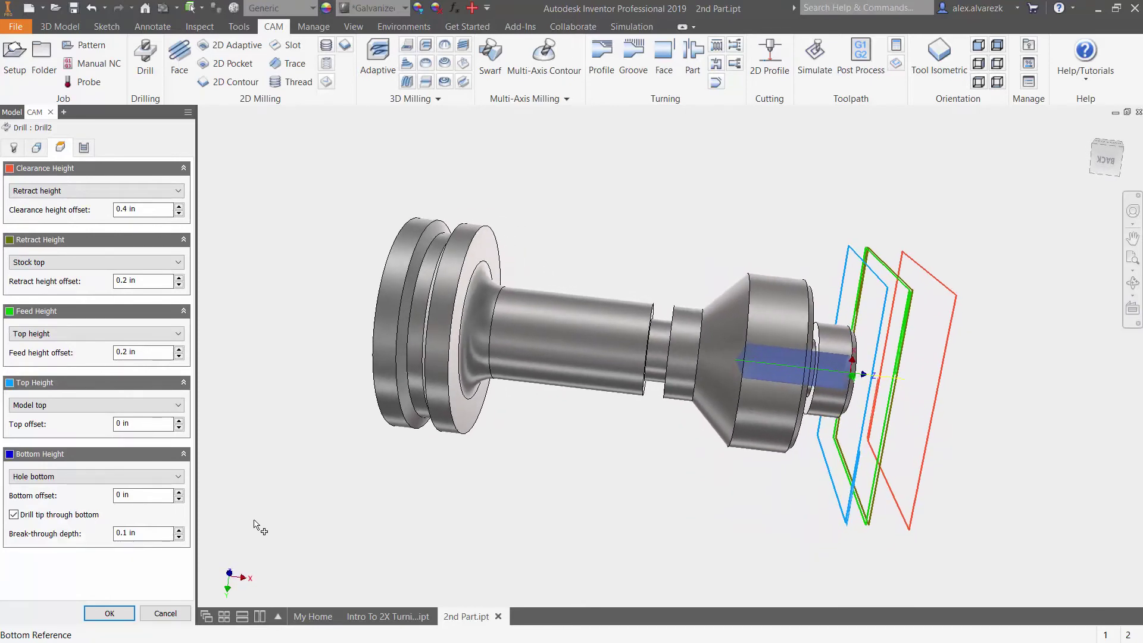
pyautogui.click(13, 514)
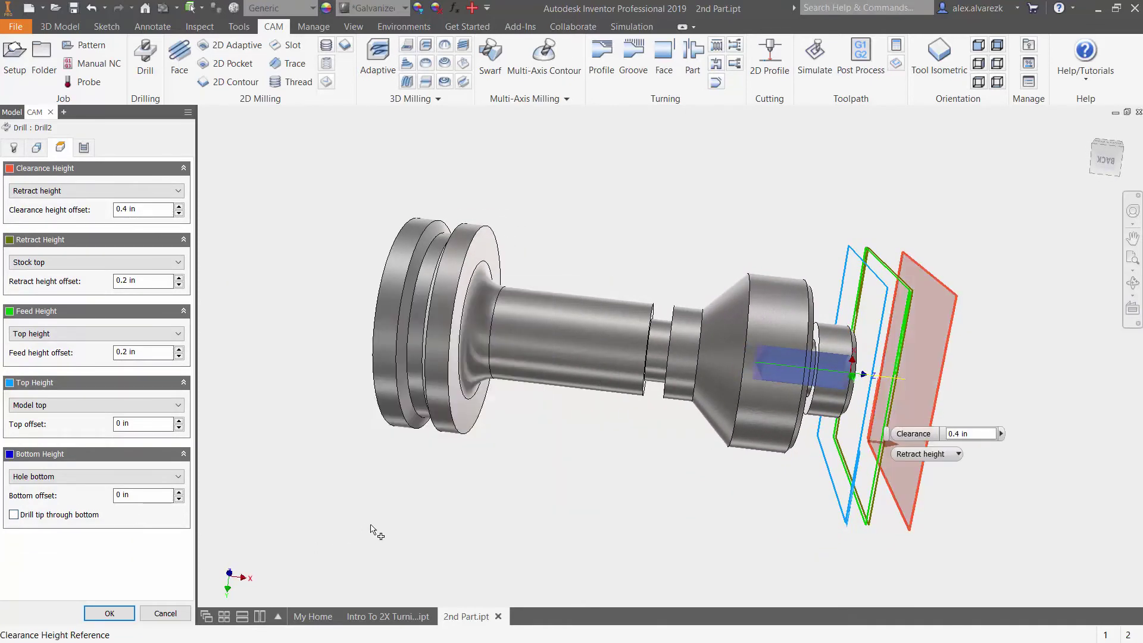
pyautogui.keyDown('shift'); pyautogui.moveTo(370, 524); pyautogui.dragTo(294, 532, button='middle'); pyautogui.keyUp('shift')
pyautogui.click(13, 514)
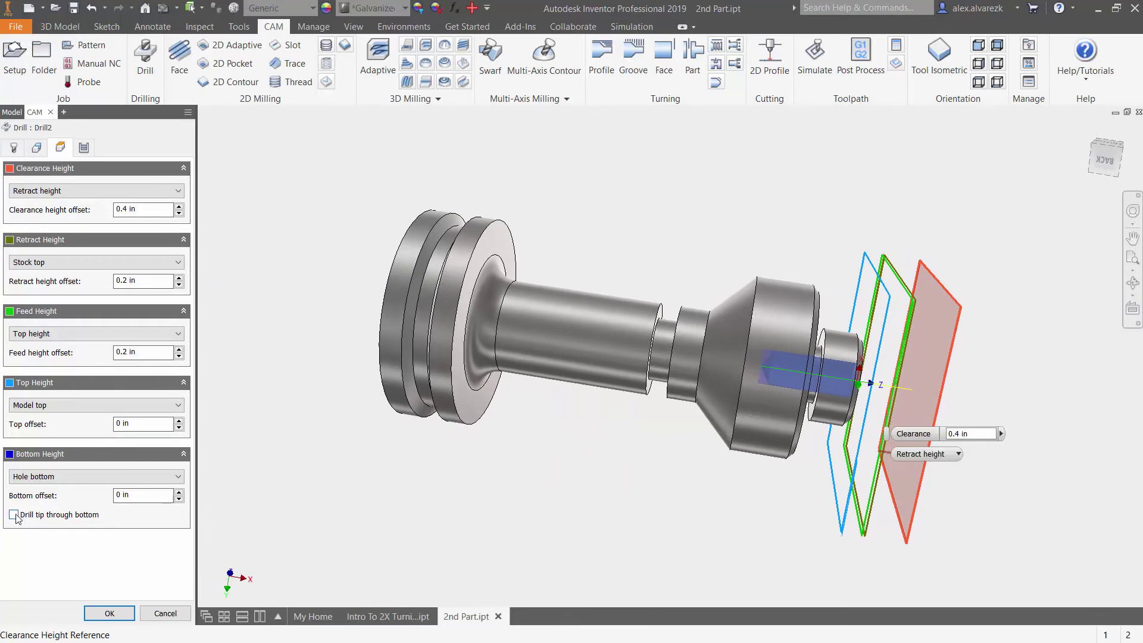
pyautogui.tripleClick(137, 537)
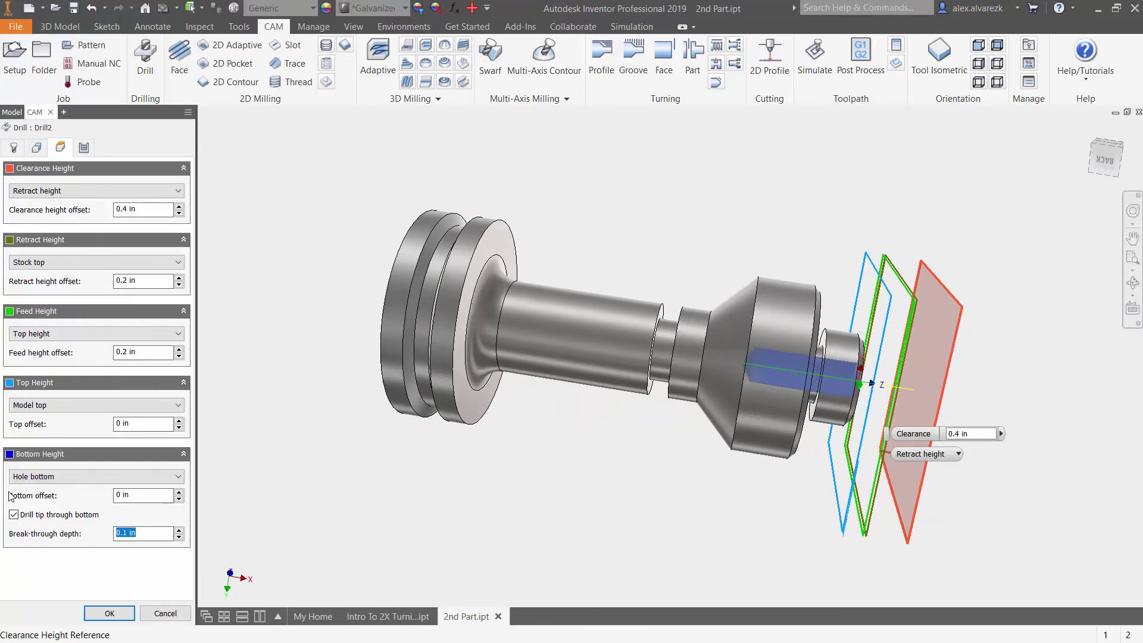
pyautogui.write('0')
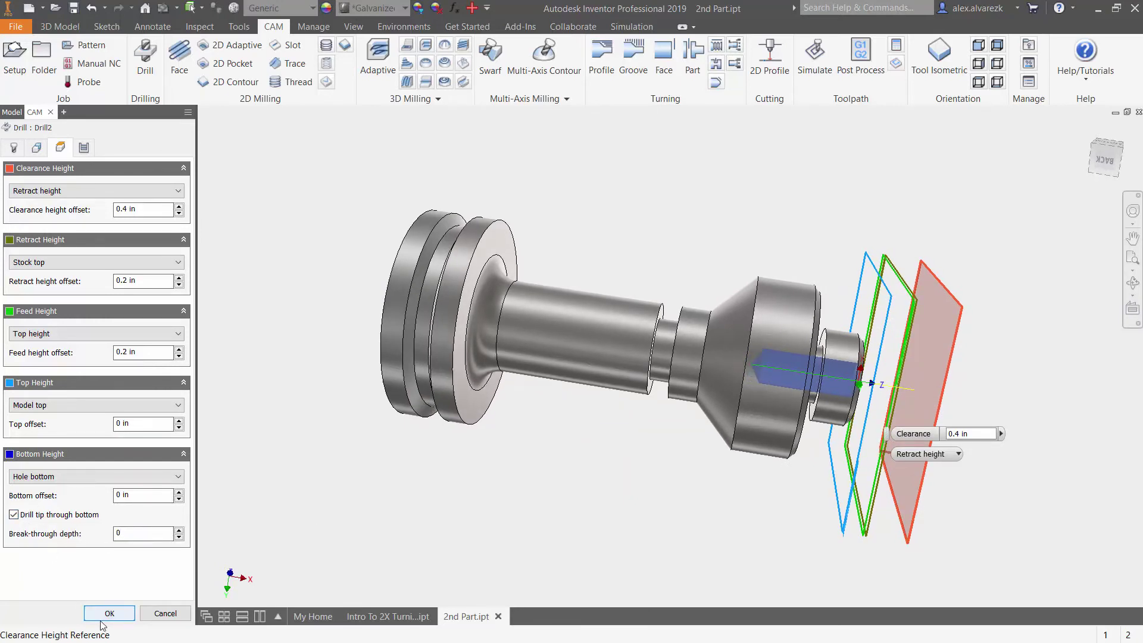
pyautogui.click(84, 148)
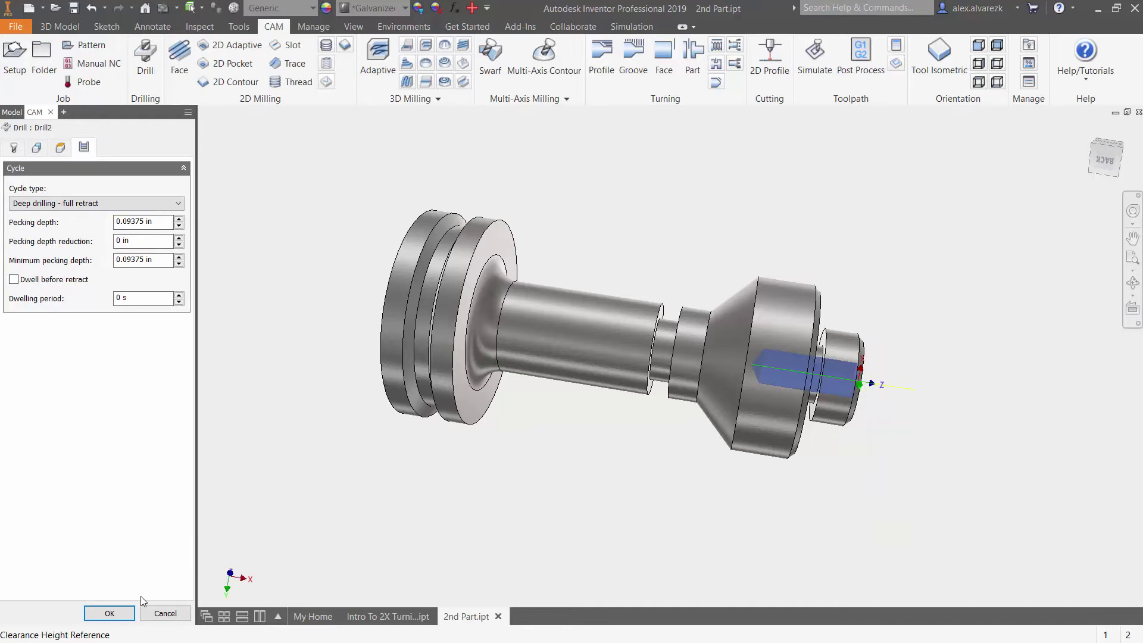
pyautogui.click(109, 613)
# Move Drill2 to the top of Setup1, then check the Profile1, Profile1 (2) and Groove1 toolpaths.
pyautogui.scroll(3, 369, 401)
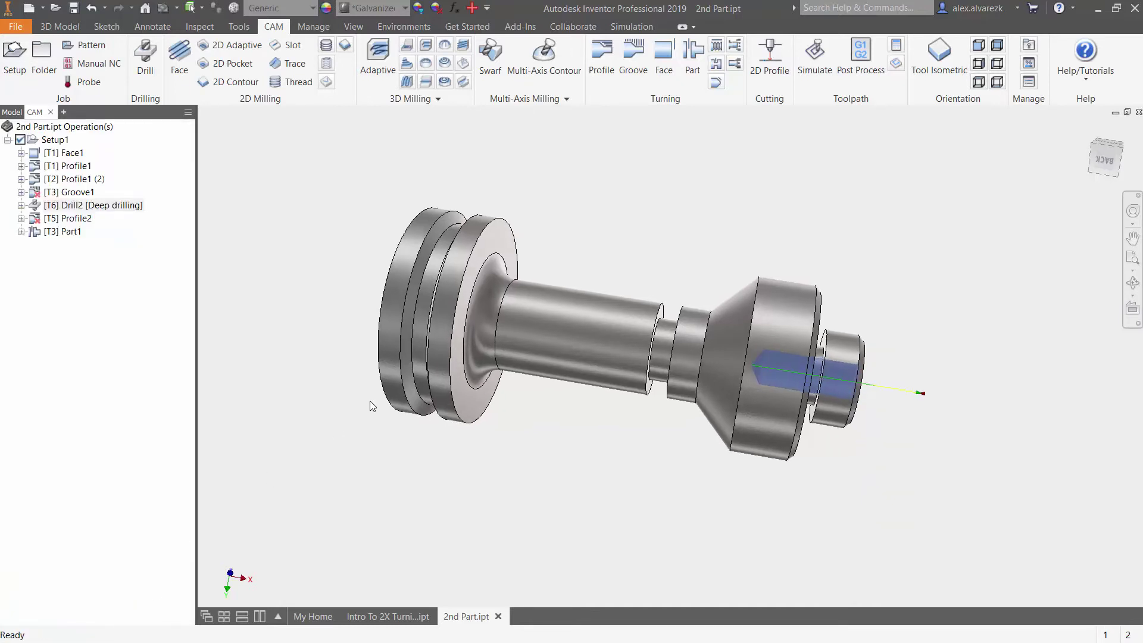
pyautogui.scroll(2, 405, 446)
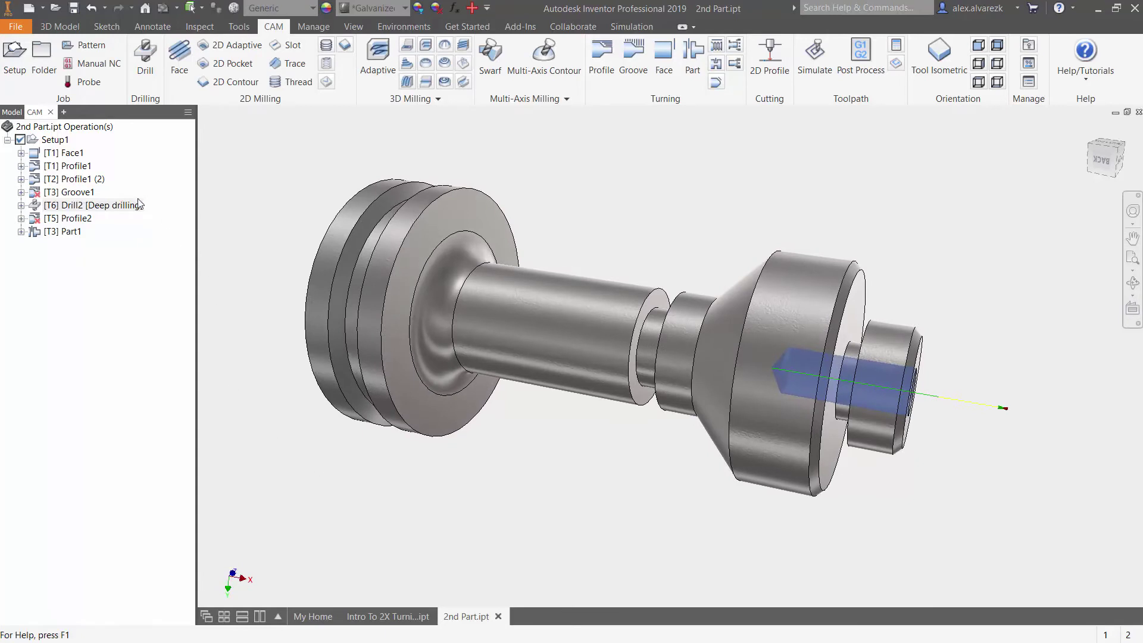
pyautogui.moveTo(105, 158); pyautogui.dragTo(96, 147)
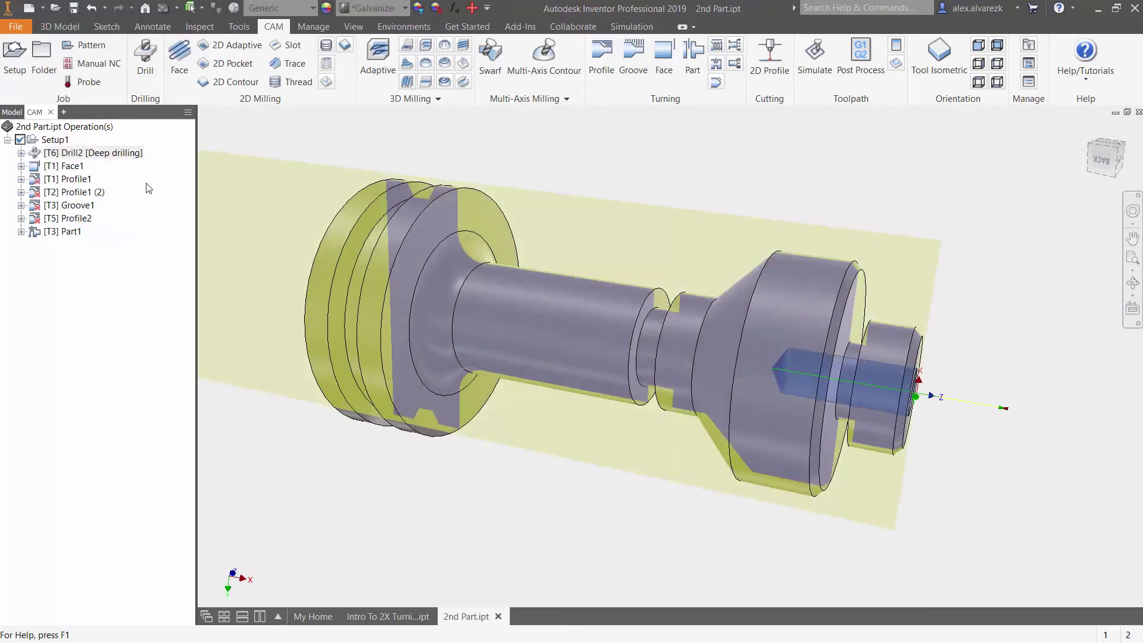
pyautogui.click(76, 178)
pyautogui.click(80, 194)
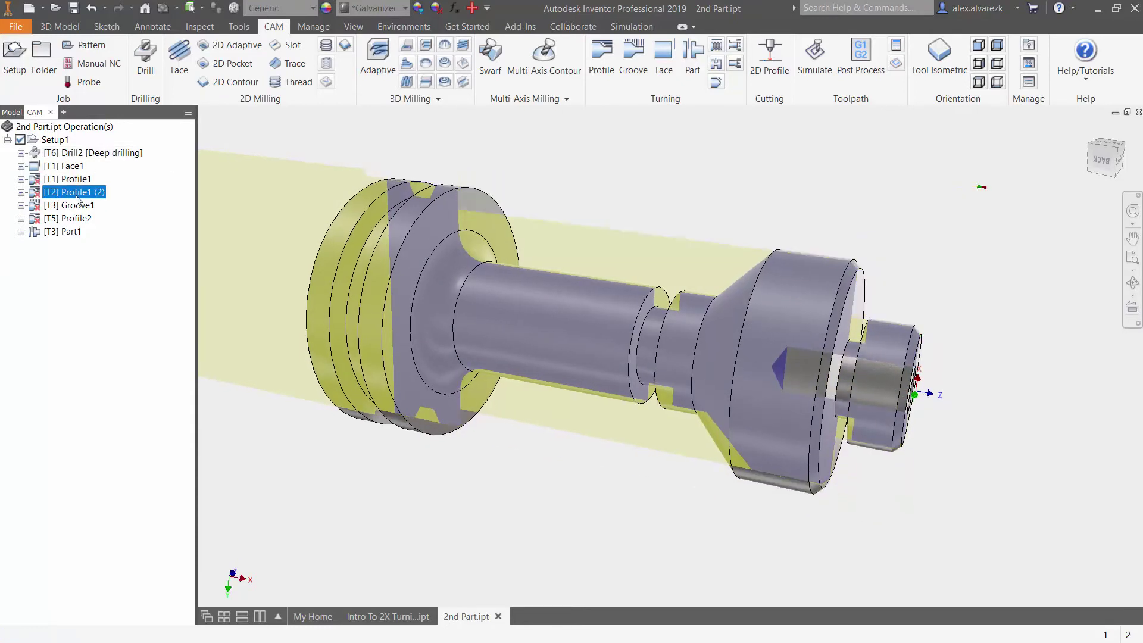
pyautogui.click(80, 207)
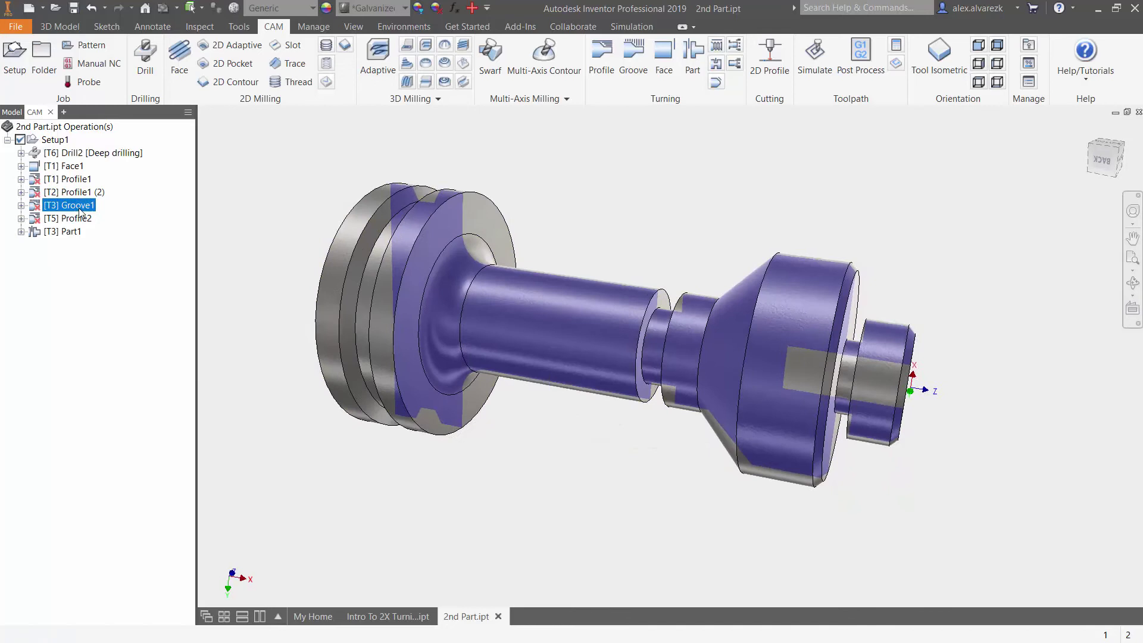
# Set Groove1's front reference to the cone face and back reference to the flange face.
pyautogui.rightClick(82, 210)
pyautogui.click(113, 217)
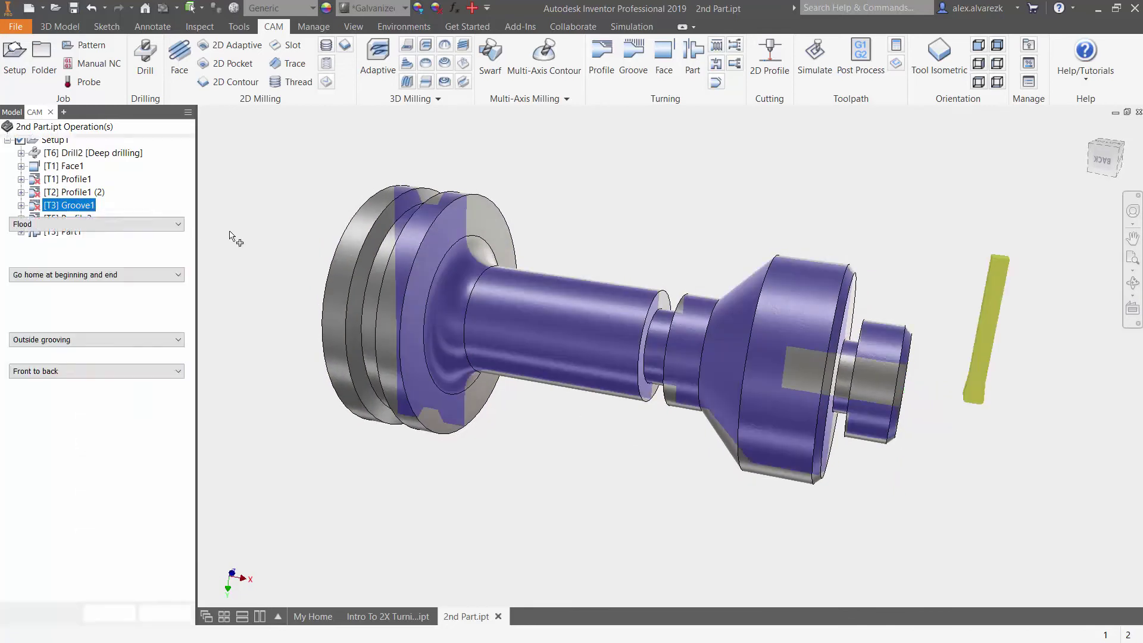
pyautogui.click(39, 146)
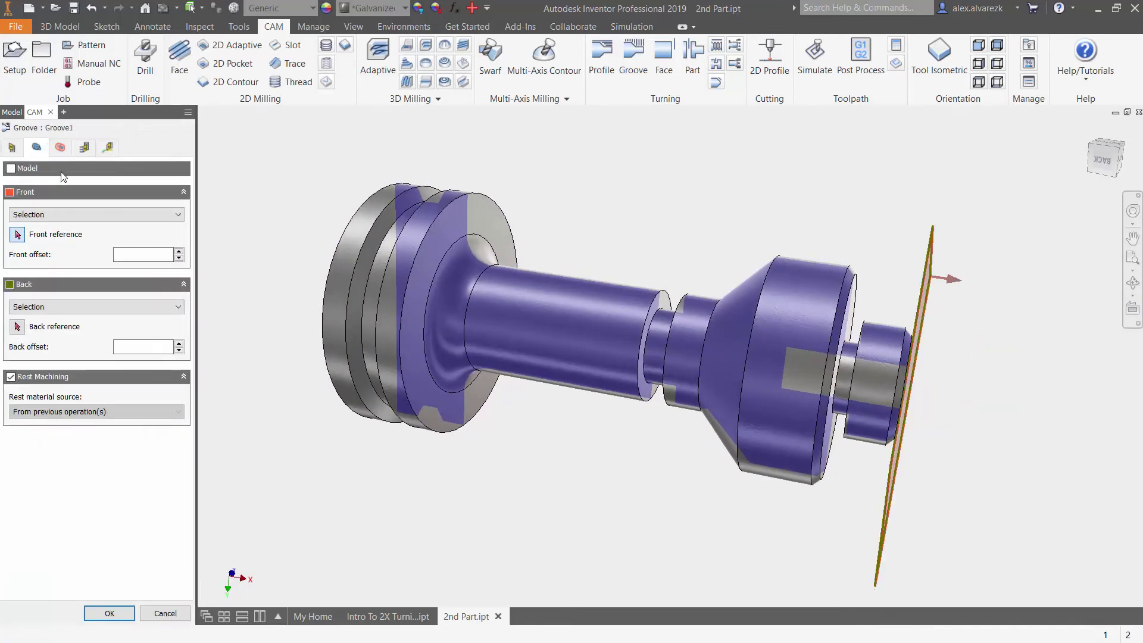
pyautogui.click(18, 235)
pyautogui.click(752, 325)
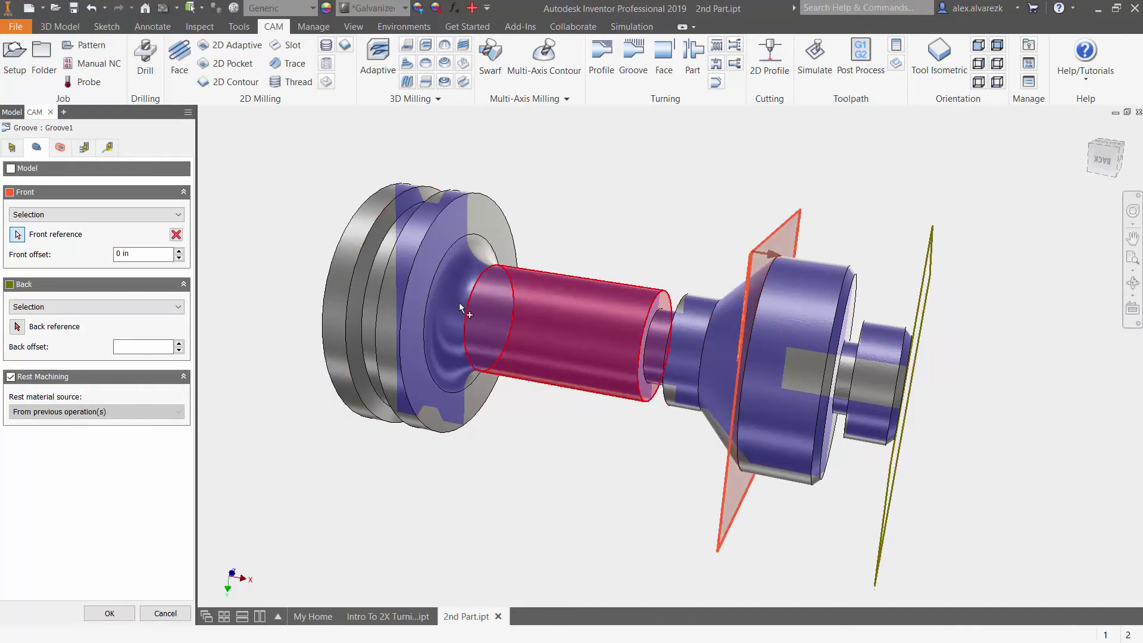
pyautogui.click(17, 326)
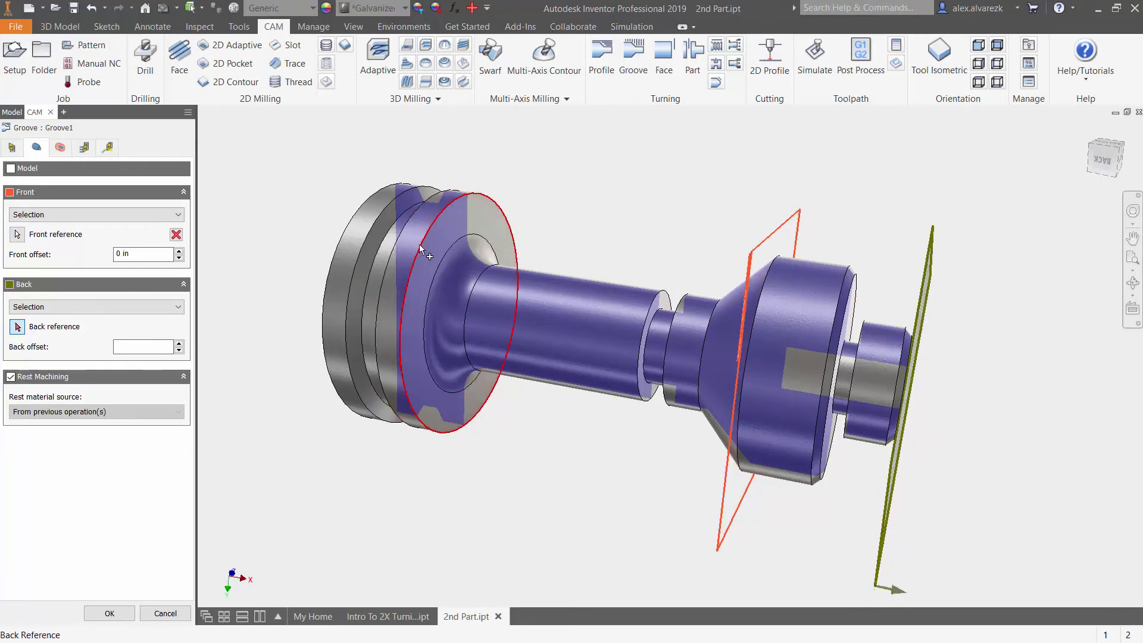
pyautogui.click(332, 259)
pyautogui.keyDown('shift'); pyautogui.moveTo(256, 383); pyautogui.dragTo(321, 420, button='middle'); pyautogui.keyUp('shift')
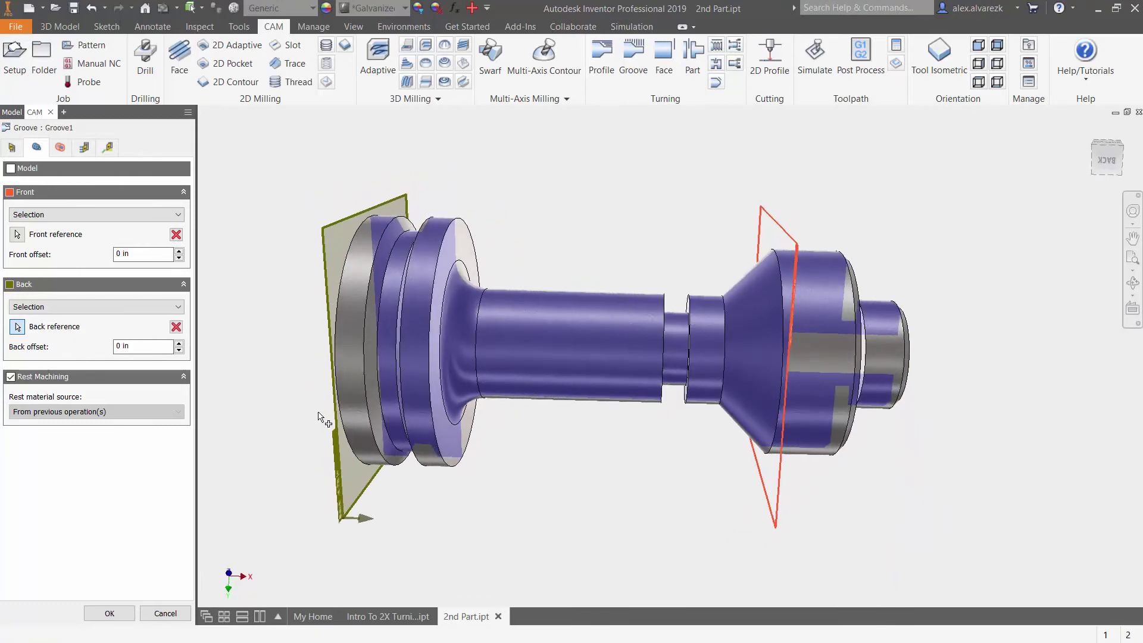
pyautogui.click(110, 613)
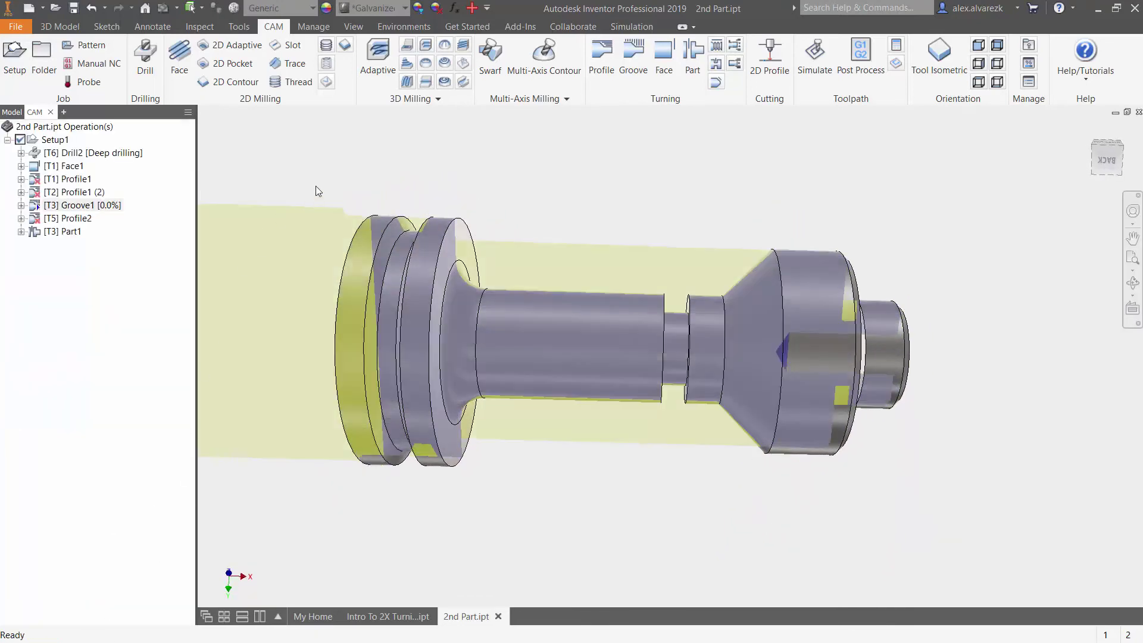
pyautogui.keyDown('shift'); pyautogui.moveTo(319, 190); pyautogui.dragTo(347, 175, button='middle'); pyautogui.keyUp('shift')
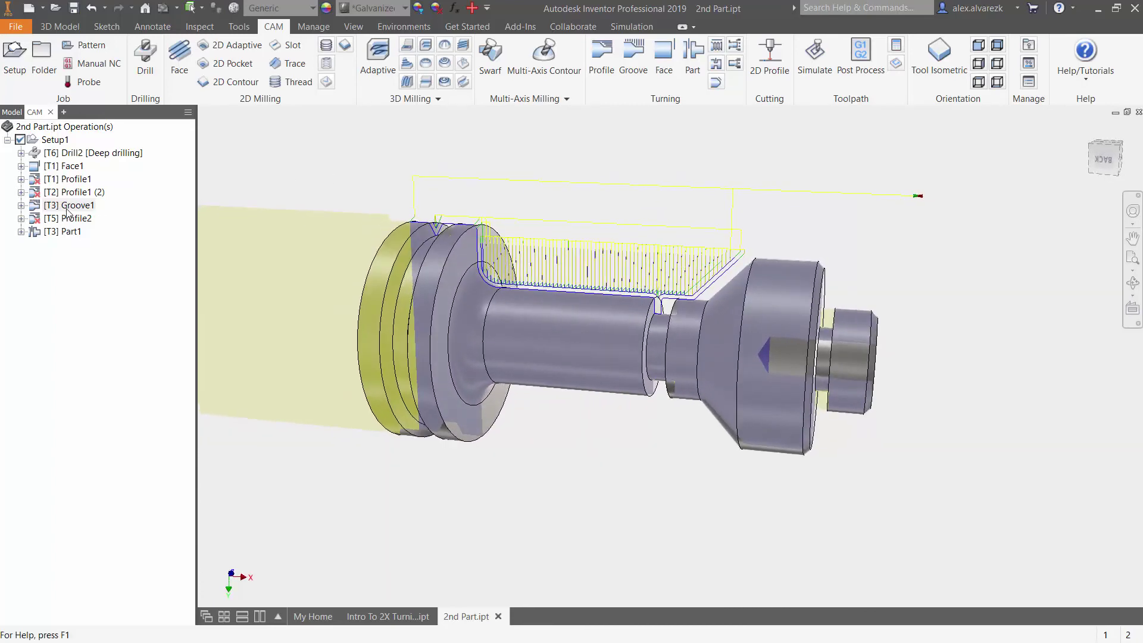
# Copy and paste Groove1 to create Groove1 (2).
pyautogui.click(70, 210)
pyautogui.hotkey('ctrl', 'c')
pyautogui.hotkey('ctrl', 'v')
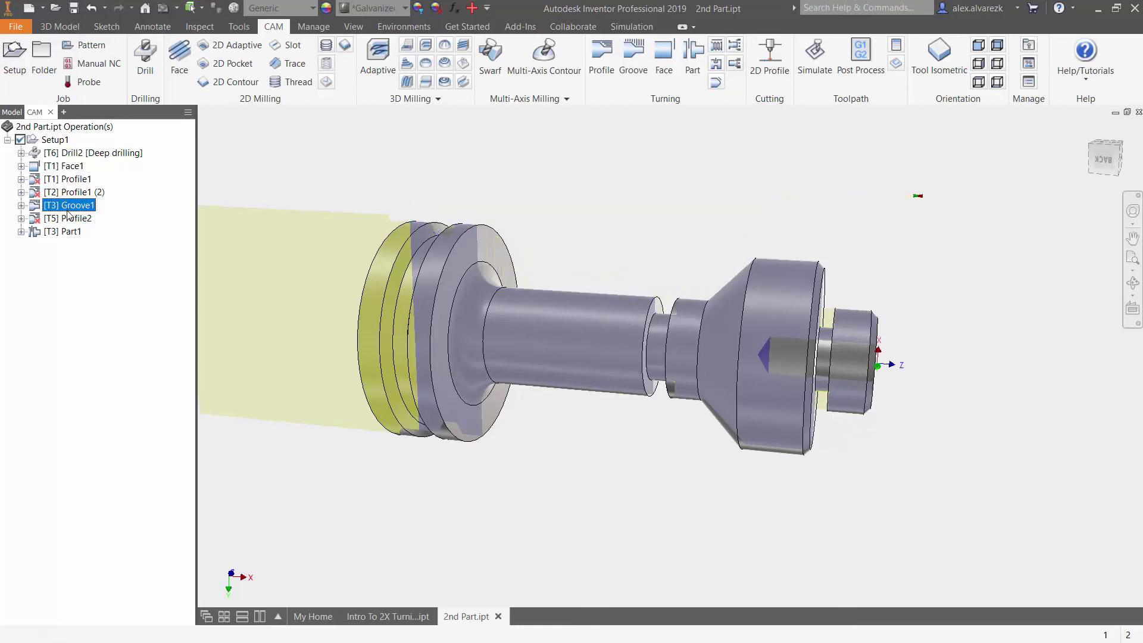
# Set Groove1 (2)'s front reference to the shoulder edge and back reference to the large cylinder's end face.
pyautogui.click(66, 232)
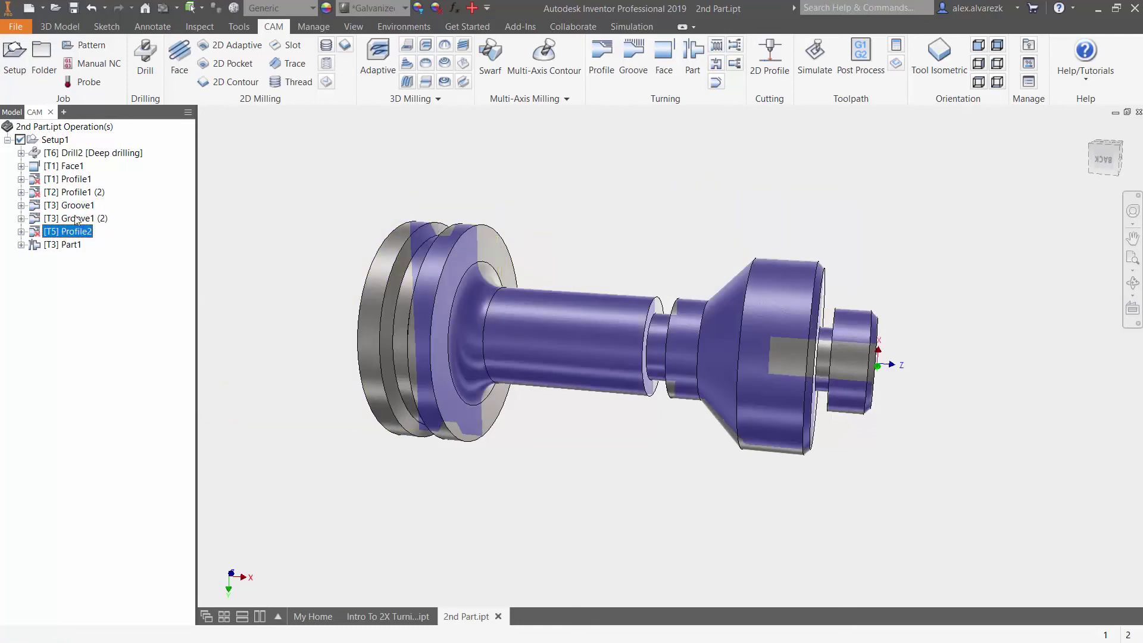
pyautogui.rightClick(76, 219)
pyautogui.click(127, 219)
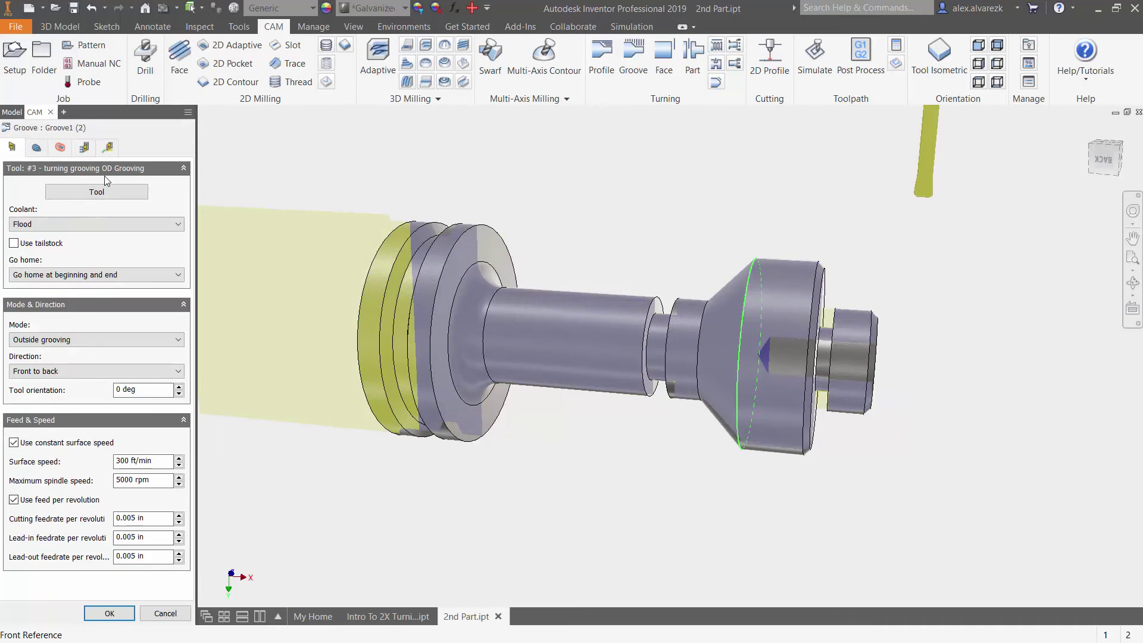
pyautogui.click(35, 148)
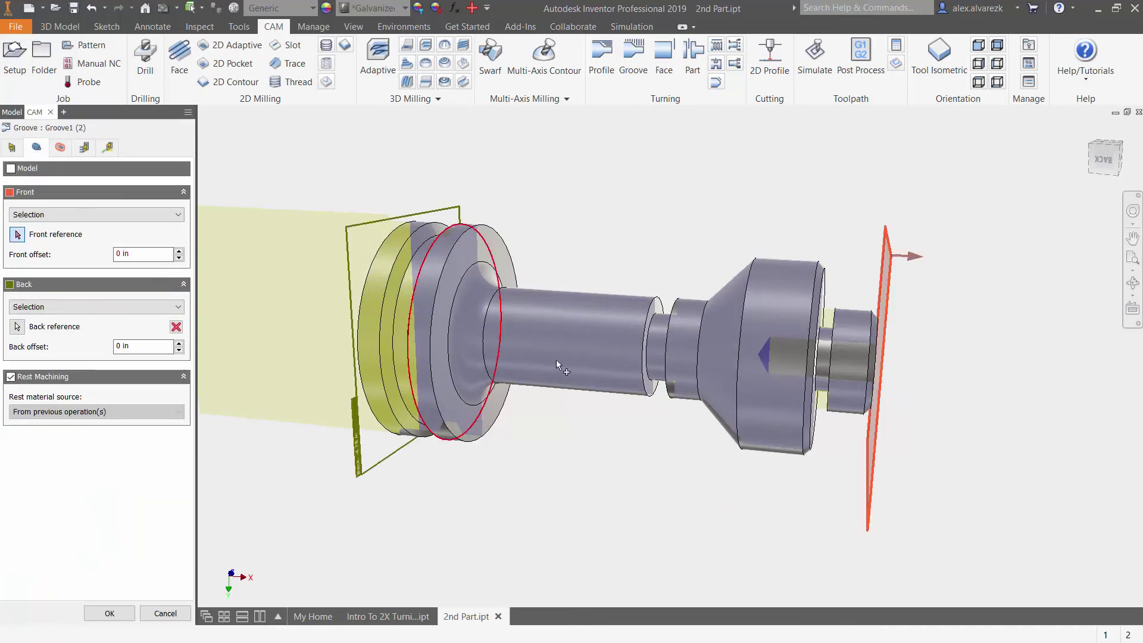
pyautogui.click(828, 335)
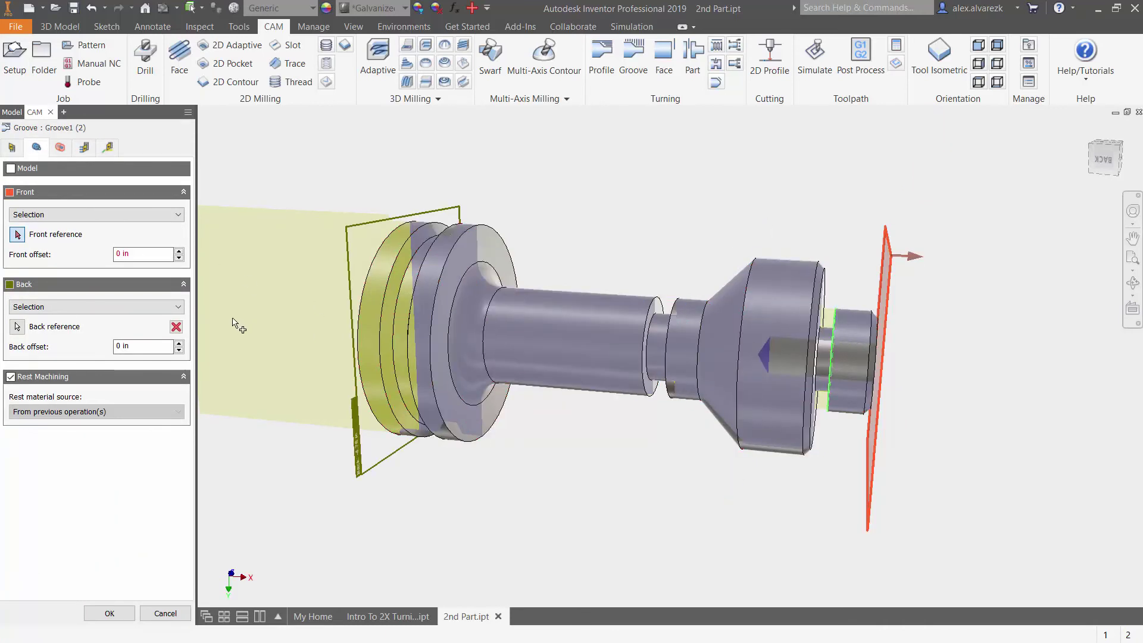
pyautogui.click(18, 326)
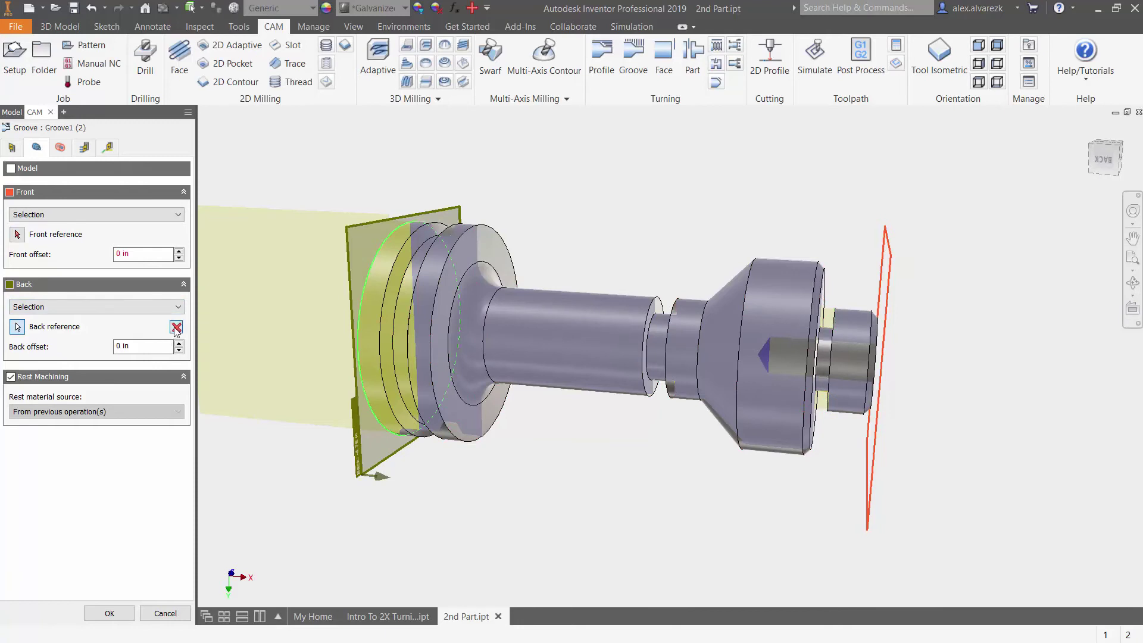
pyautogui.click(826, 272)
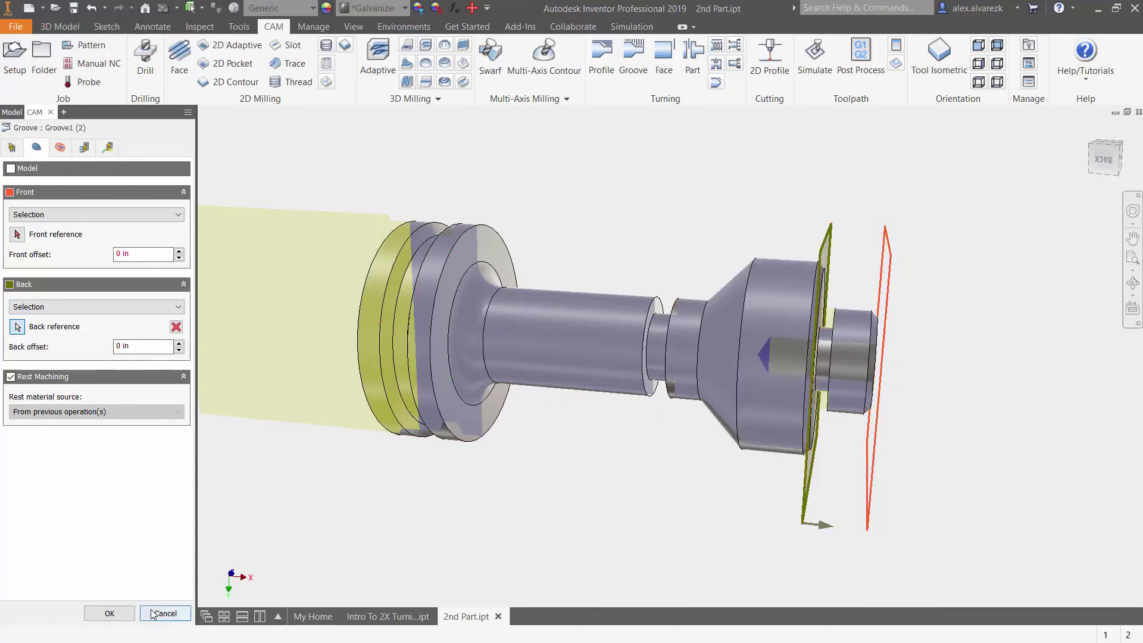
pyautogui.click(16, 236)
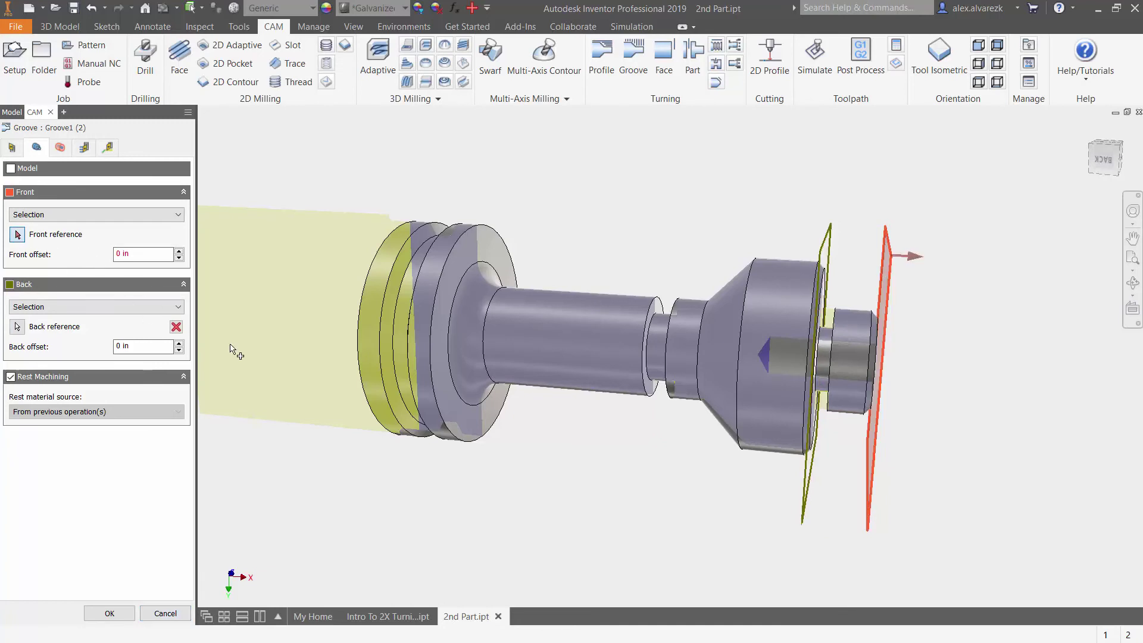
pyautogui.click(834, 331)
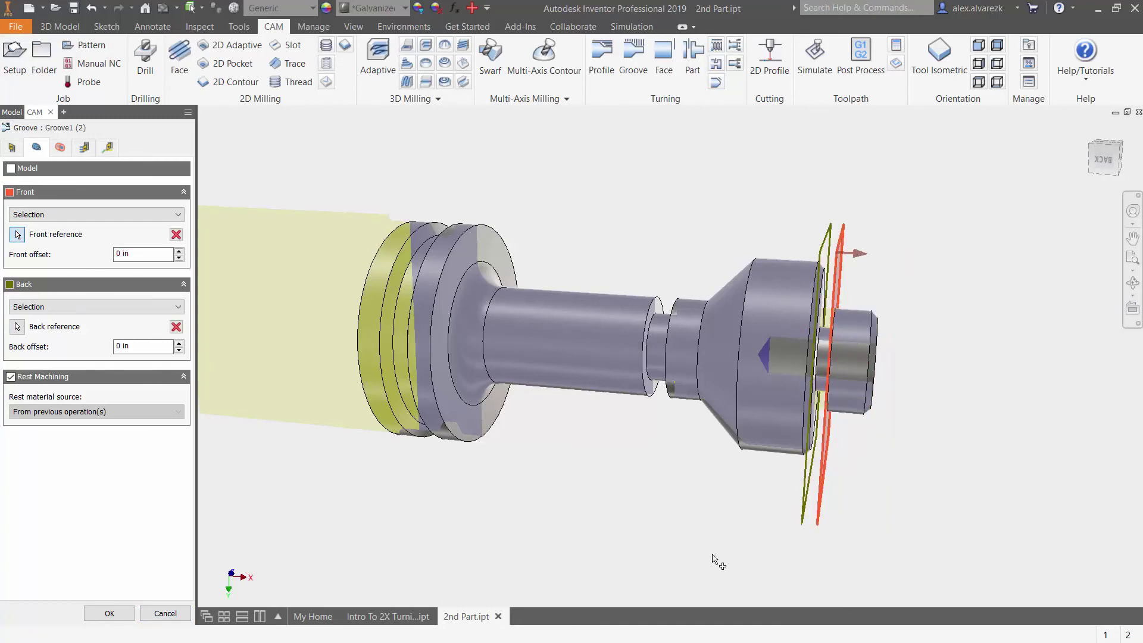
pyautogui.click(110, 614)
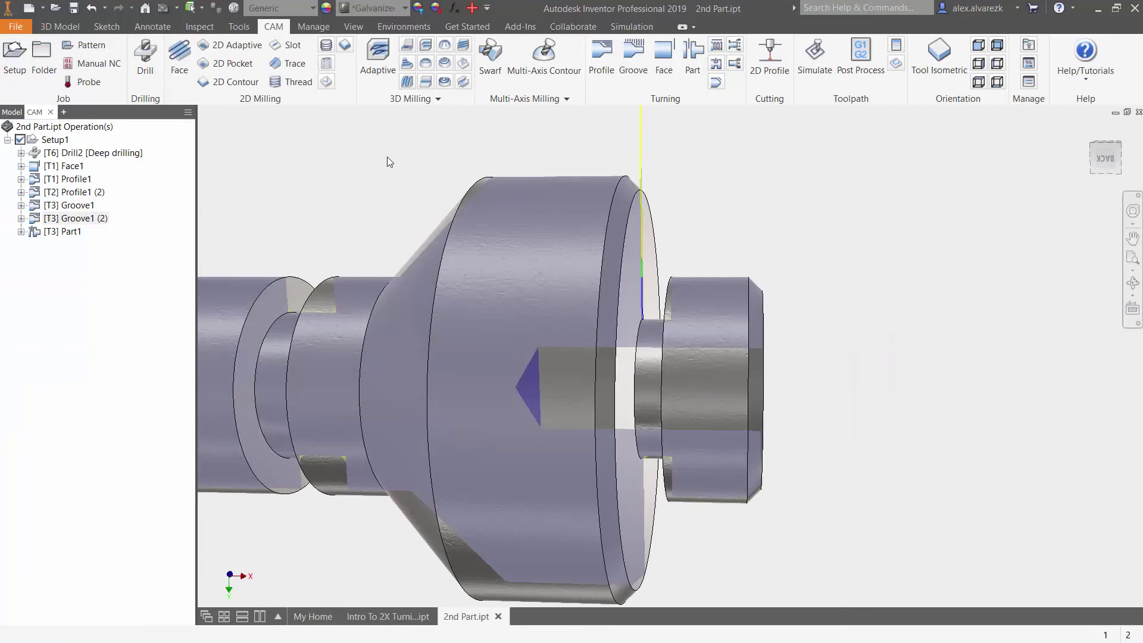
pyautogui.scroll(-3, 381, 152)
pyautogui.keyDown('shift'); pyautogui.moveTo(364, 147); pyautogui.dragTo(468, 213, button='middle'); pyautogui.keyUp('shift')
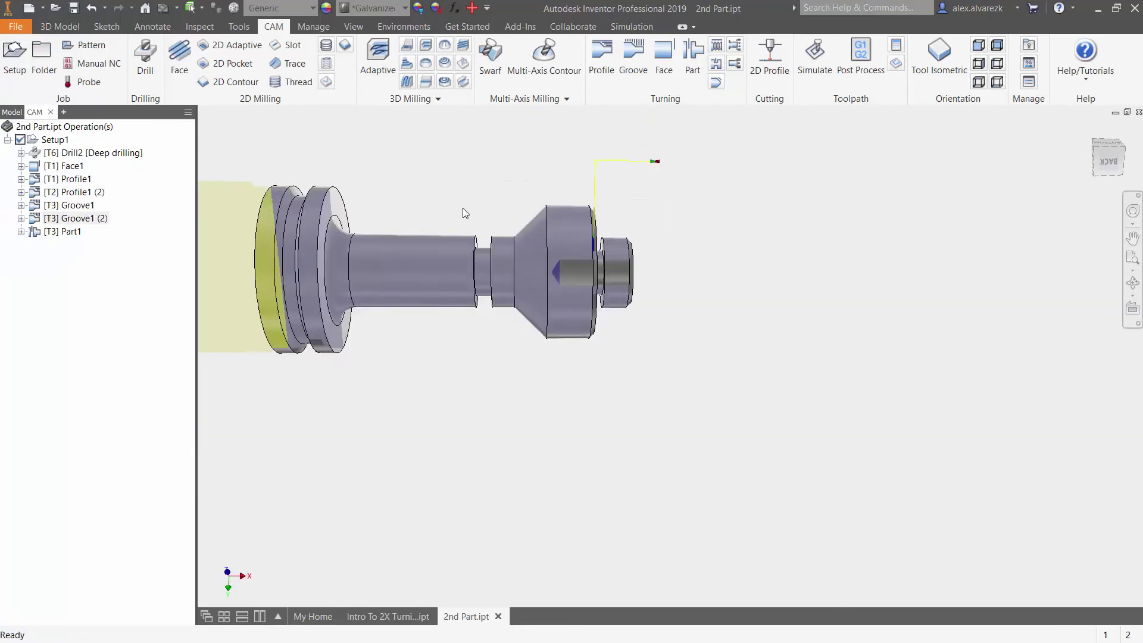
# Simulate Setup1, playing and stepping through its operations, then close the simulation.
pyautogui.click(55, 139)
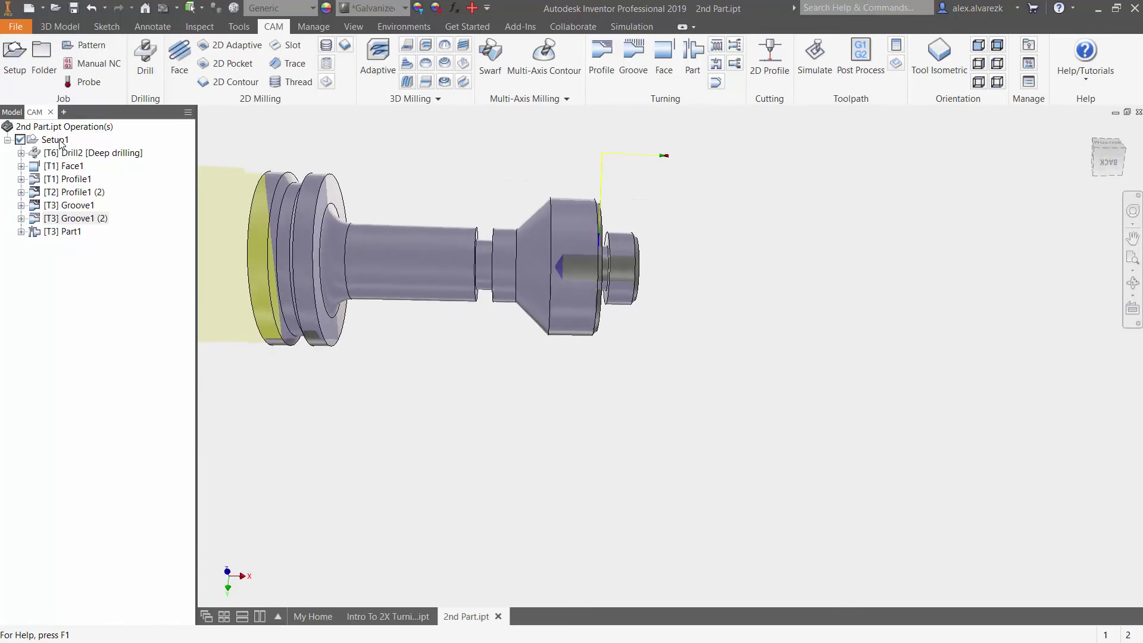
pyautogui.click(814, 57)
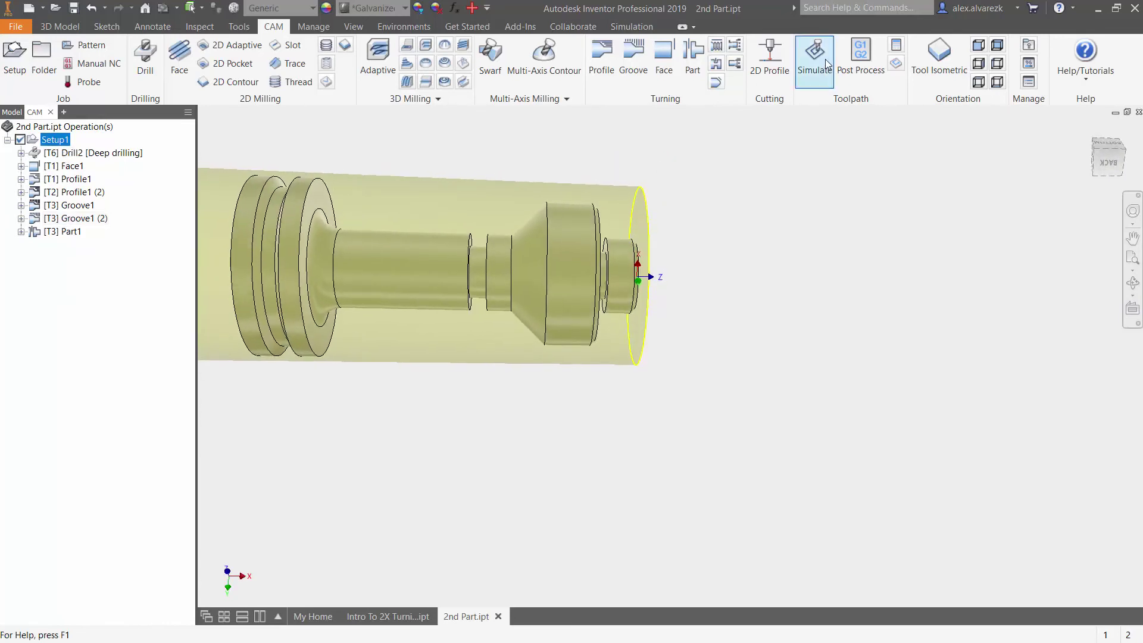
pyautogui.click(668, 561)
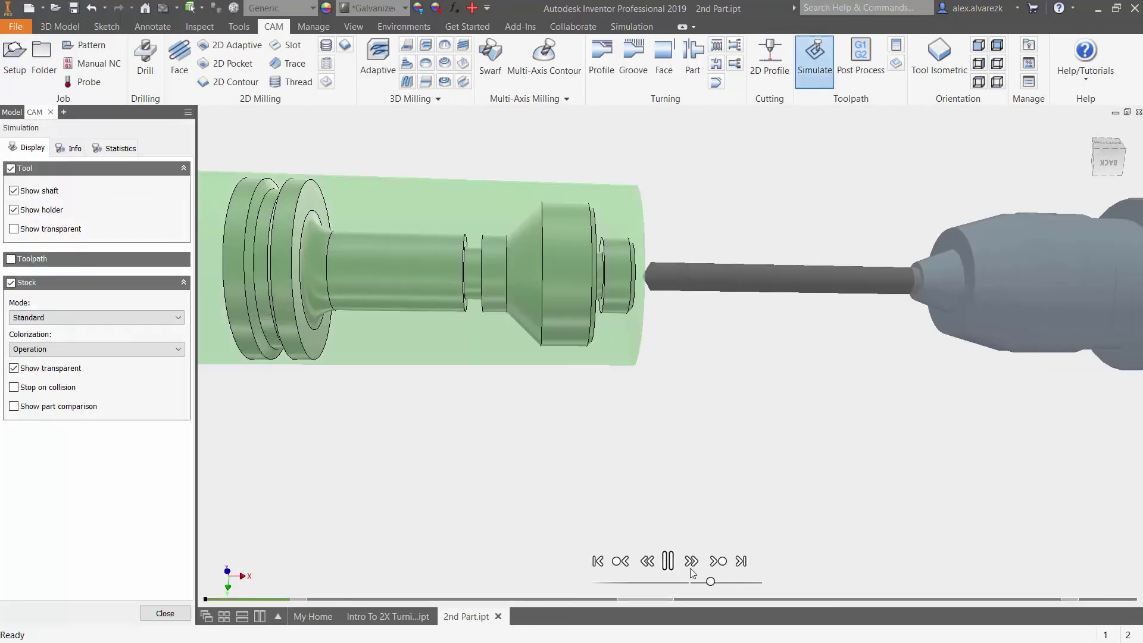
pyautogui.click(719, 561)
pyautogui.click(719, 561)
pyautogui.click(719, 561)
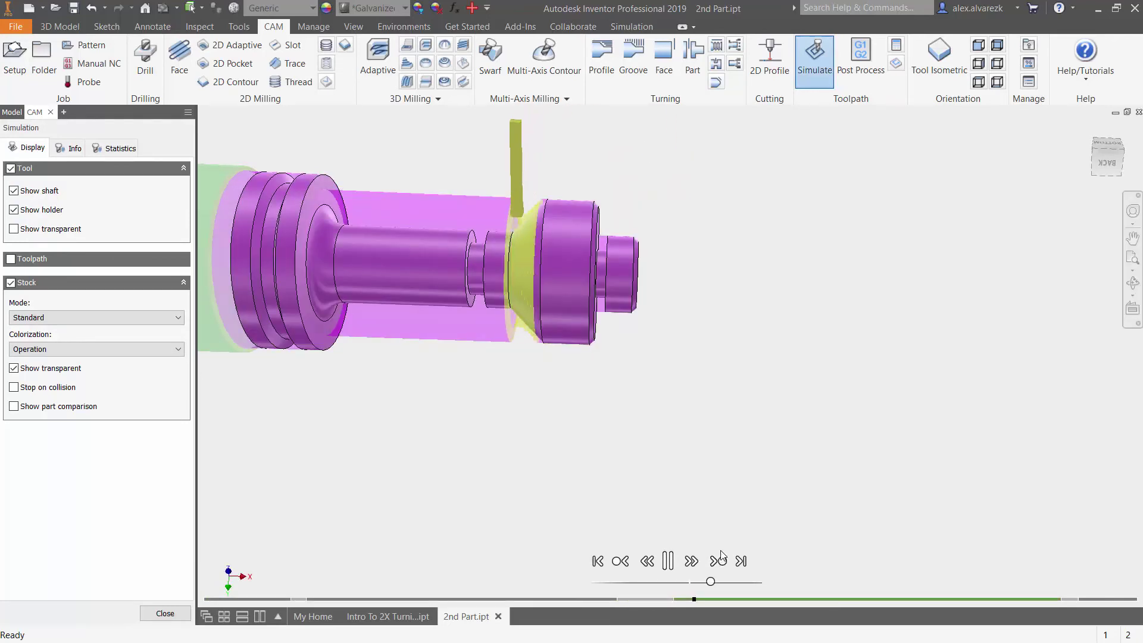
pyautogui.click(718, 561)
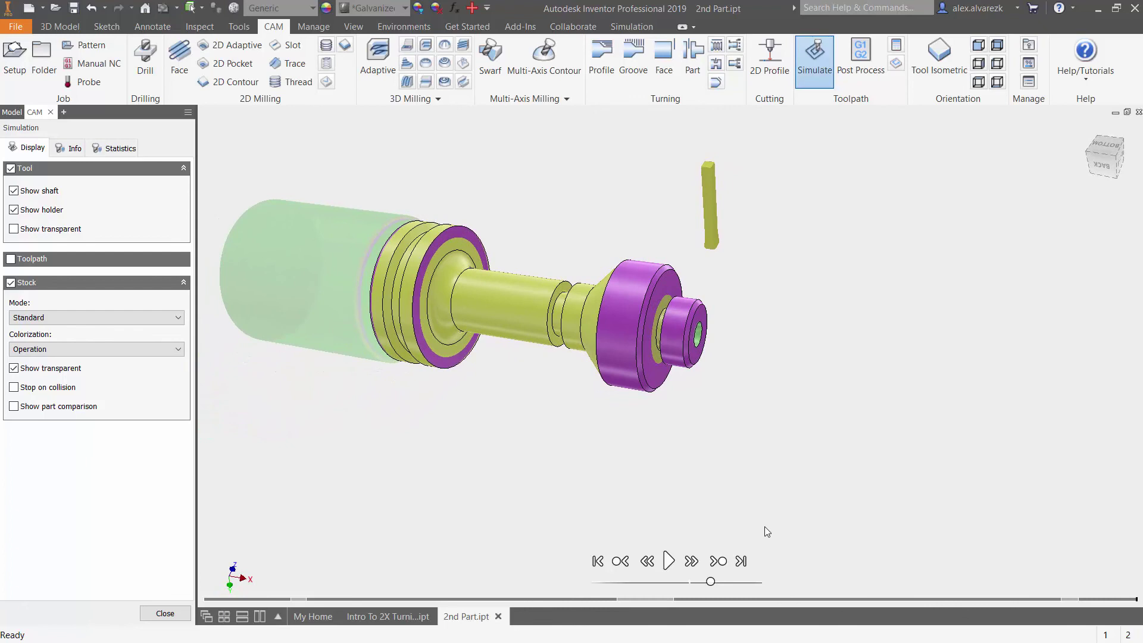
pyautogui.click(165, 613)
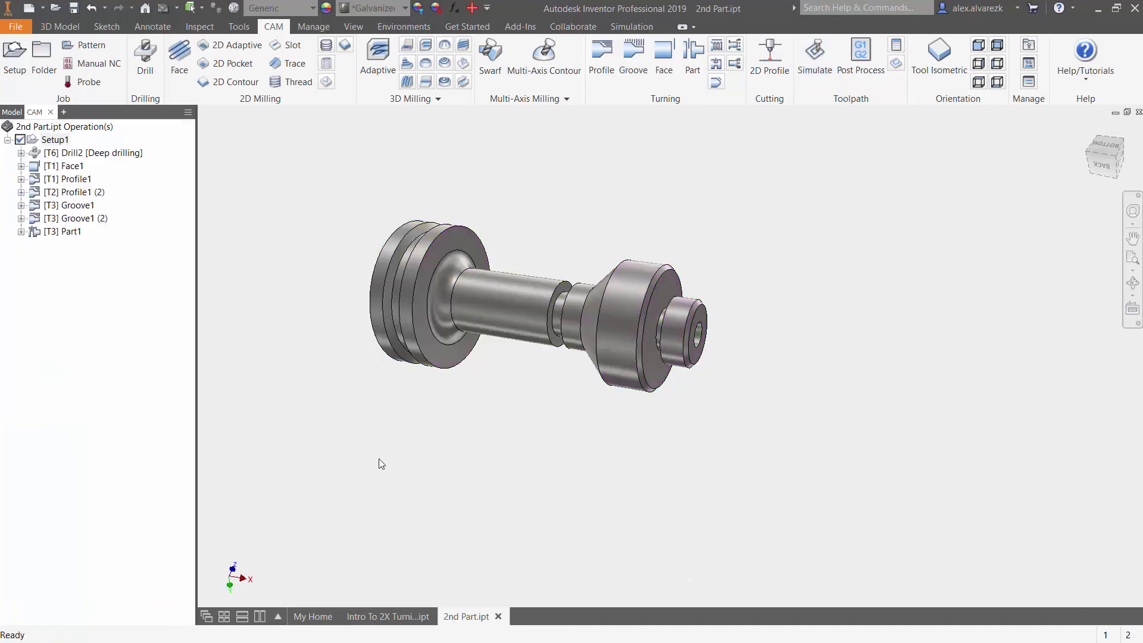